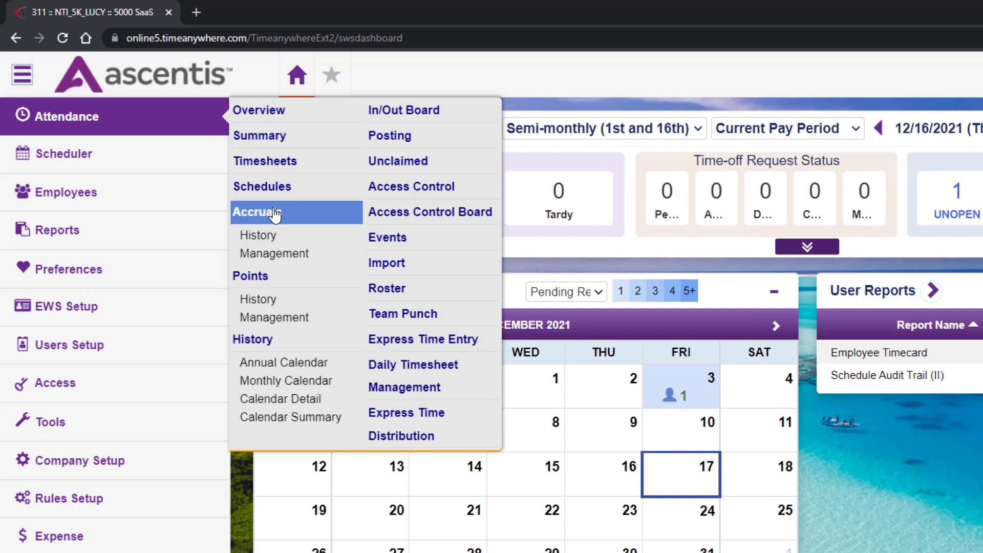
Open the attendance Accruals page and mark it as a favorite
left_click(275, 215)
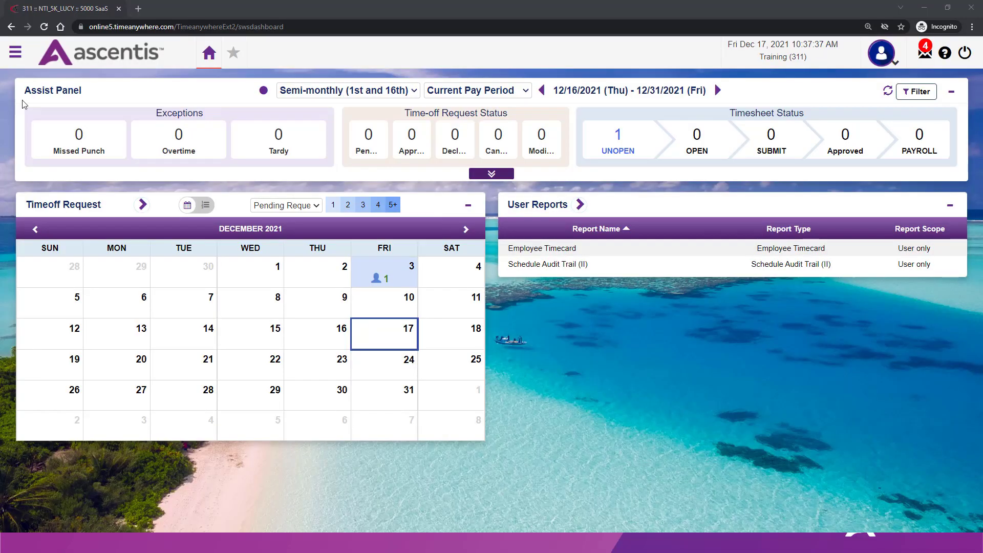
left_click(12, 53)
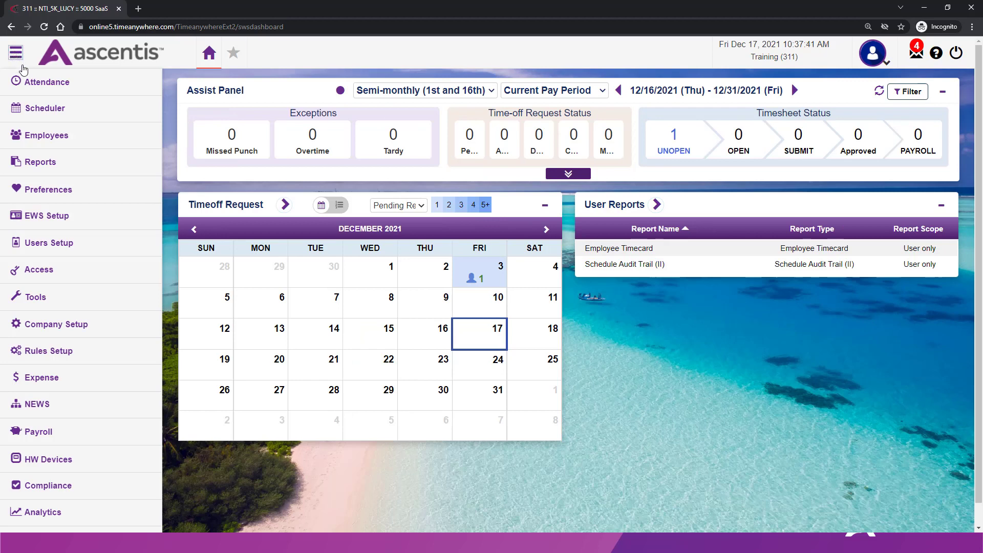
mouse_move(41, 87)
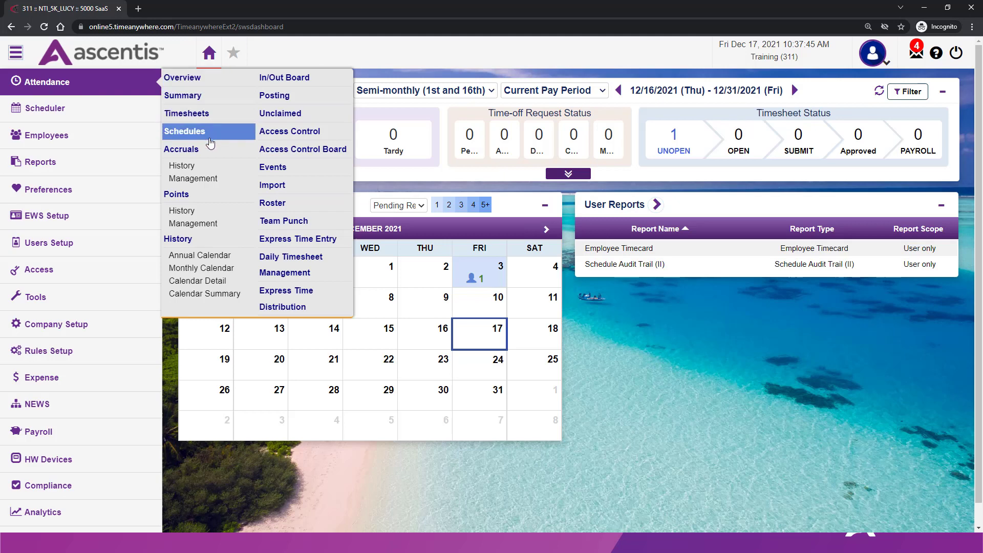
left_click(209, 169)
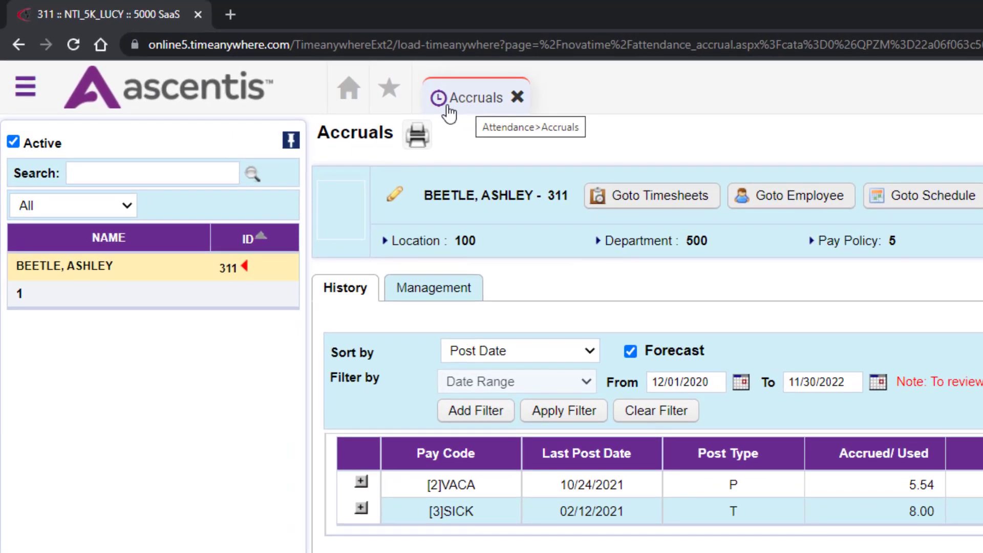
left_click(383, 86)
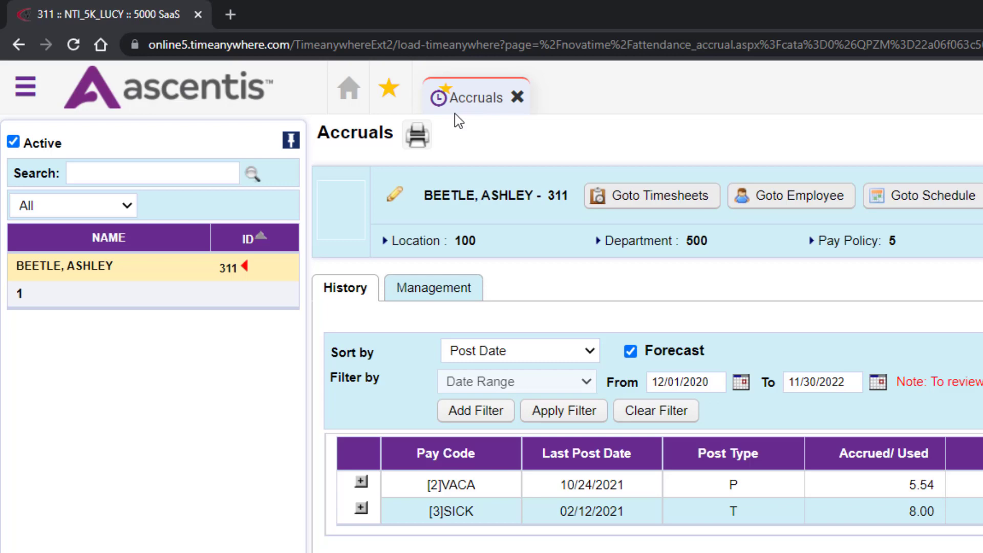
left_click(476, 99)
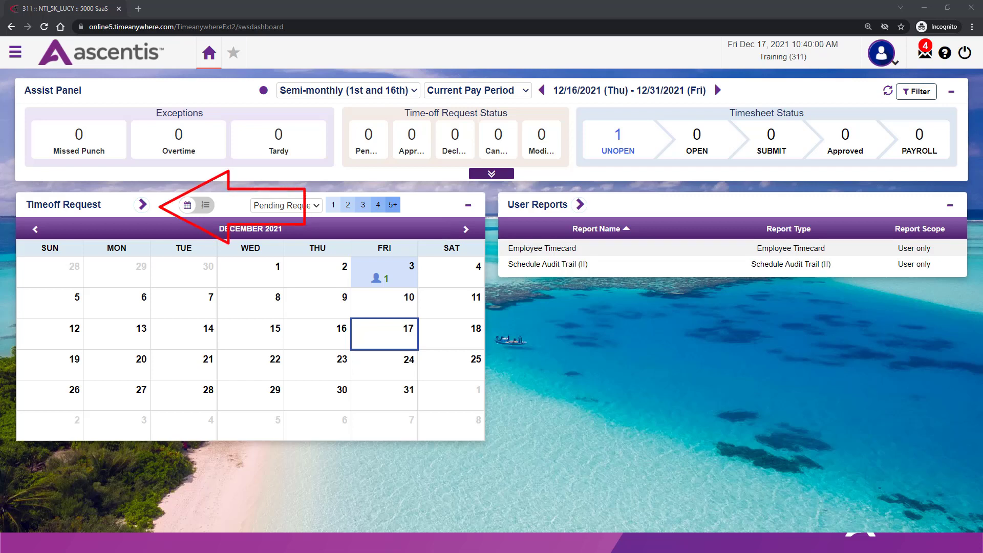
View the time-off requests from the dashboard and open the attendance Timesheets page
left_click(143, 206)
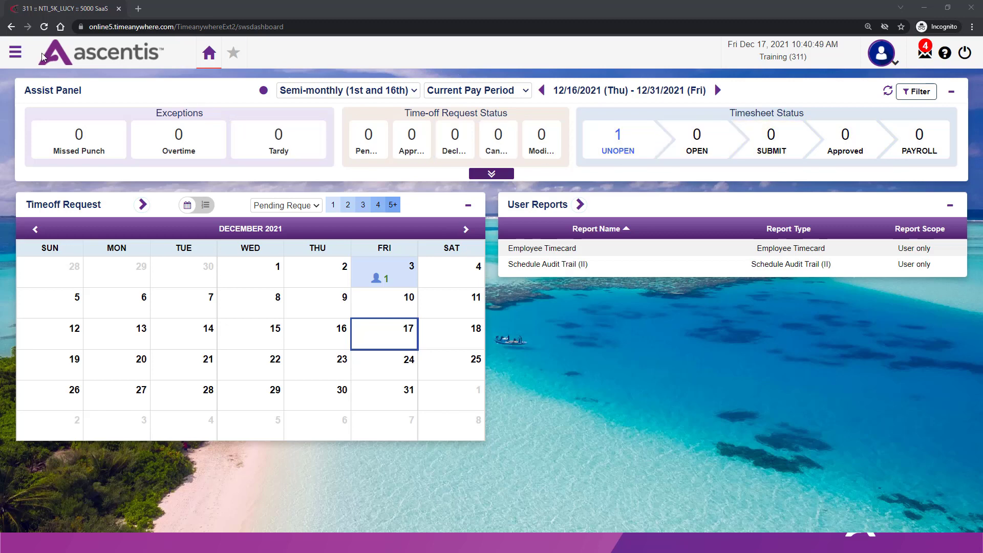
left_click(16, 53)
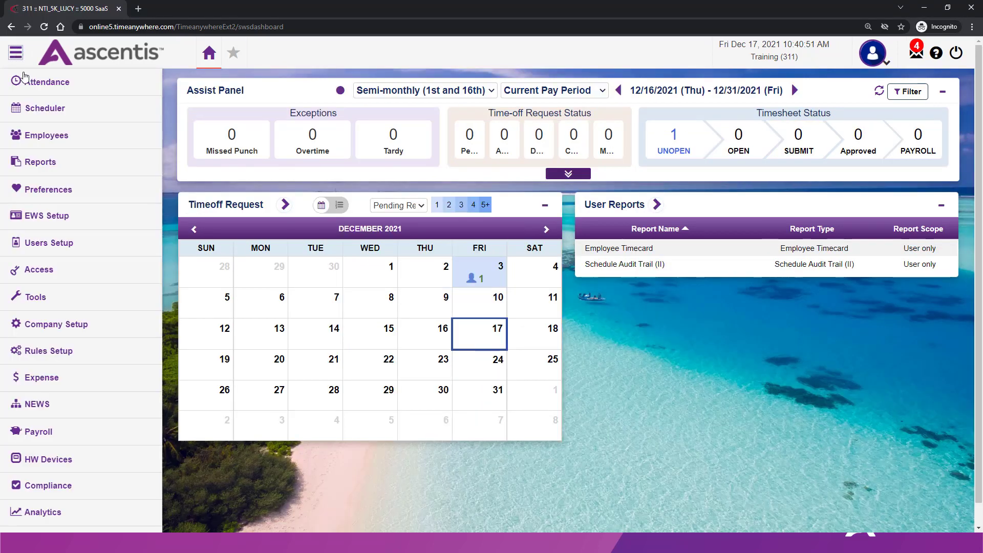
mouse_move(28, 83)
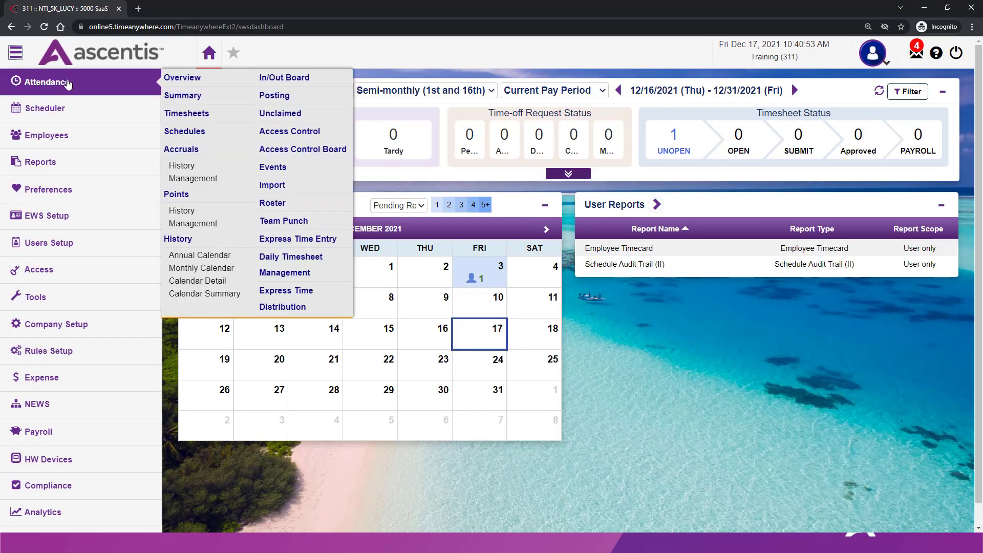
left_click(195, 116)
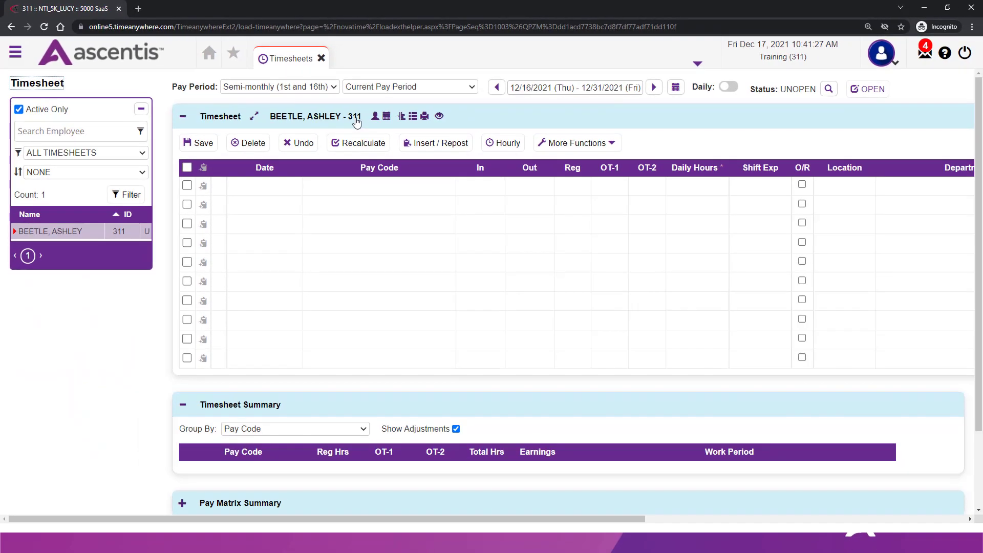
Go from the timesheet to the employee's info record and open the attendance Accruals page
left_click(387, 124)
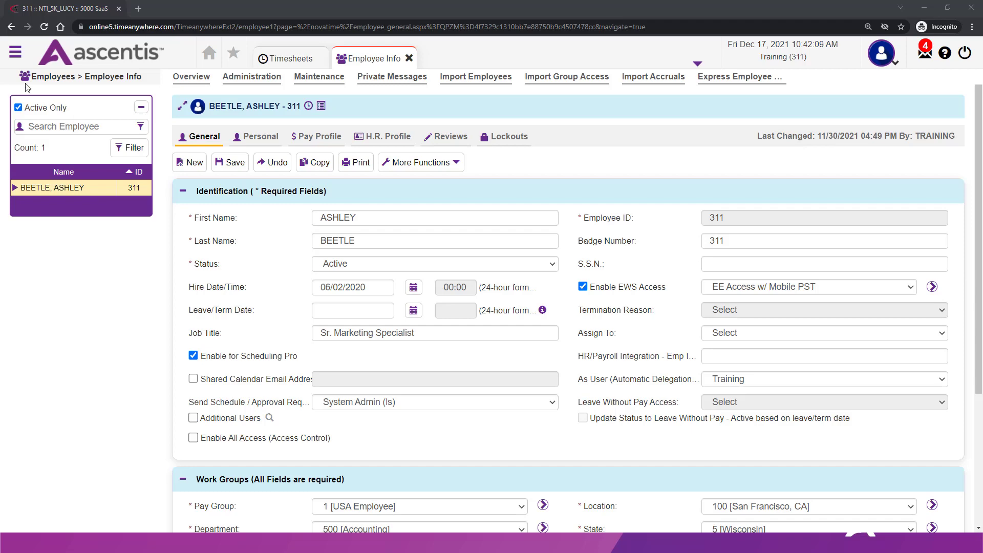
left_click(14, 57)
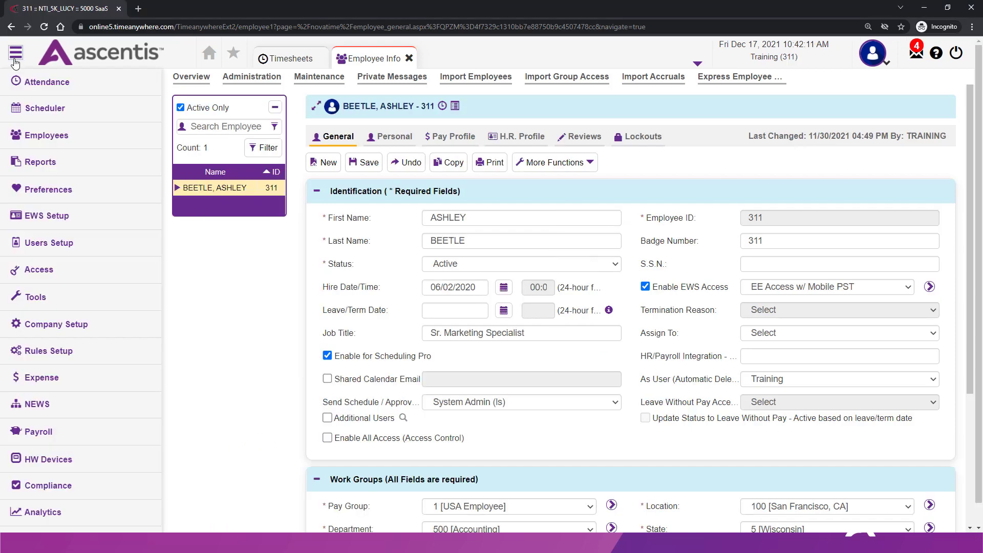
mouse_move(29, 88)
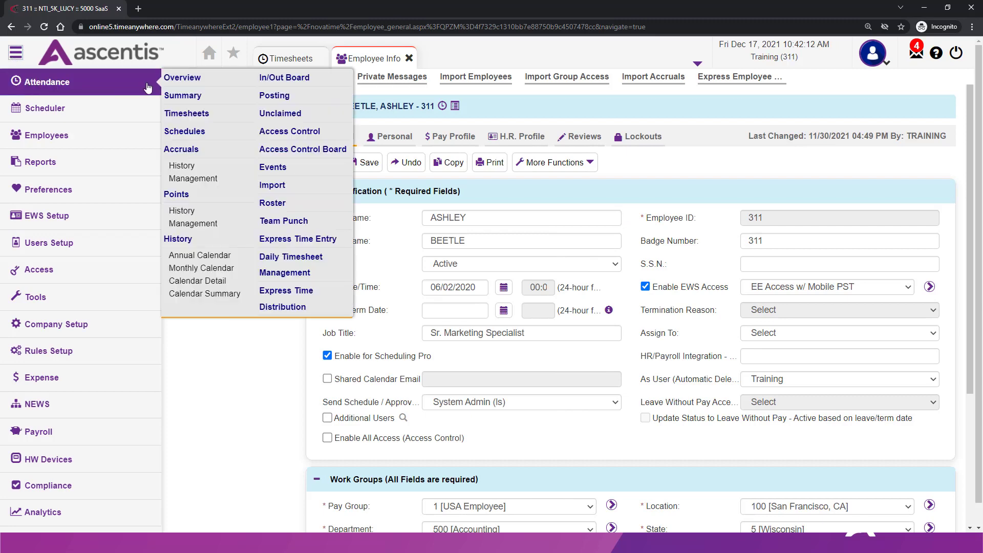
left_click(198, 156)
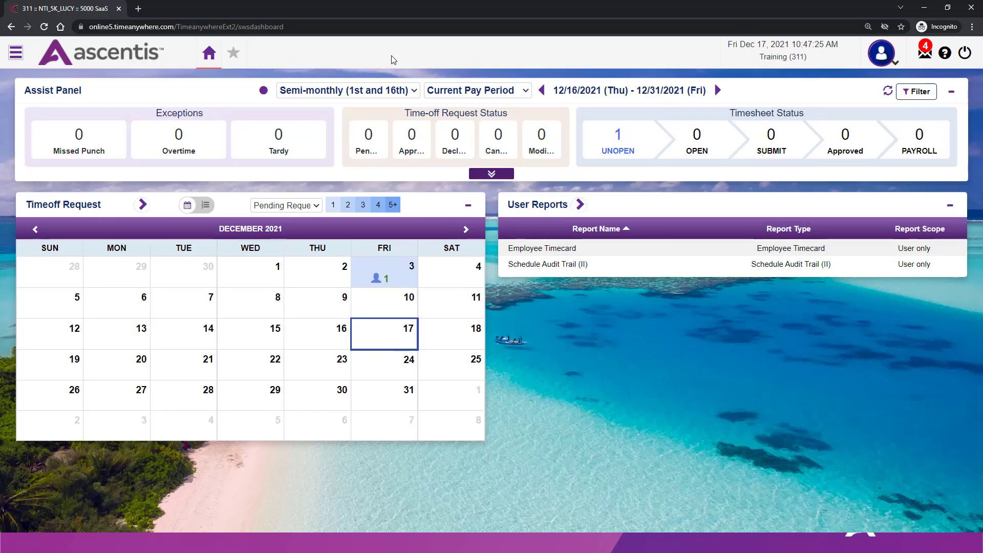
Open the Employee Info page, review the General details and view the Personal details
left_click(15, 53)
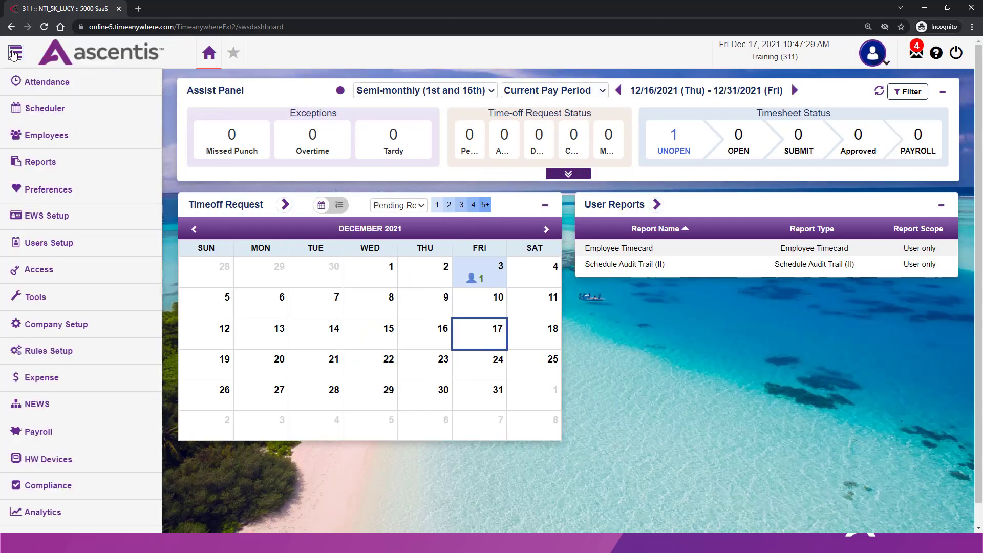
mouse_move(37, 138)
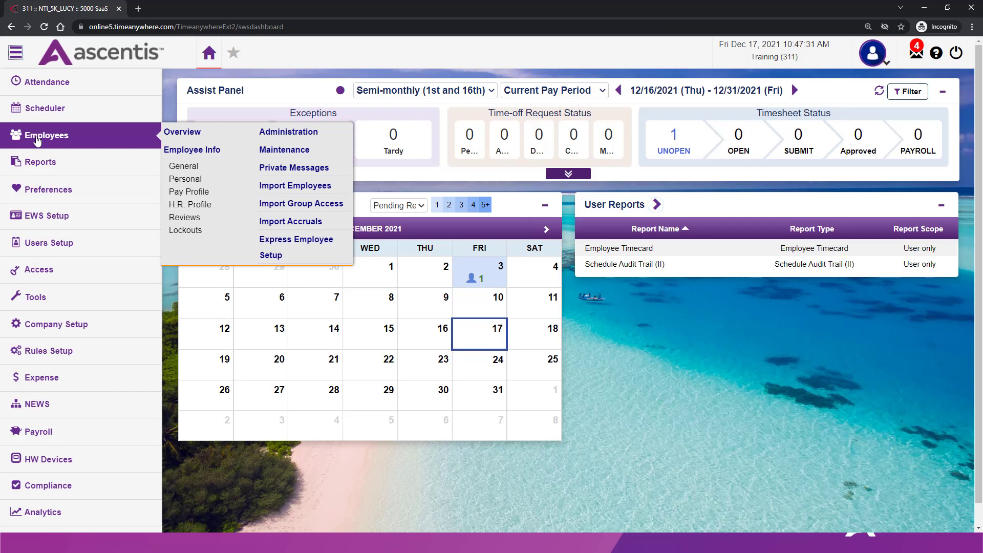
left_click(216, 157)
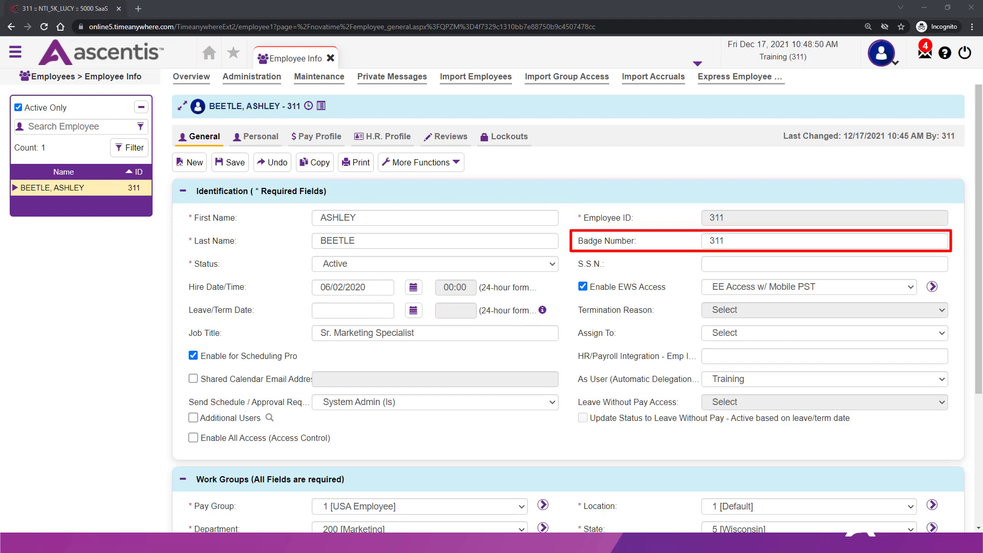
scroll(62, 524, "down", 4)
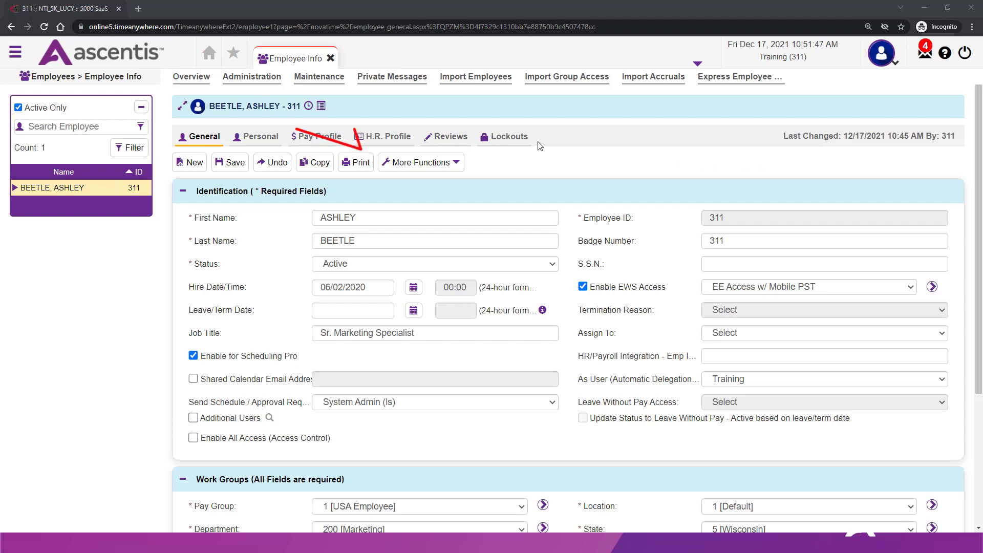
left_click(261, 138)
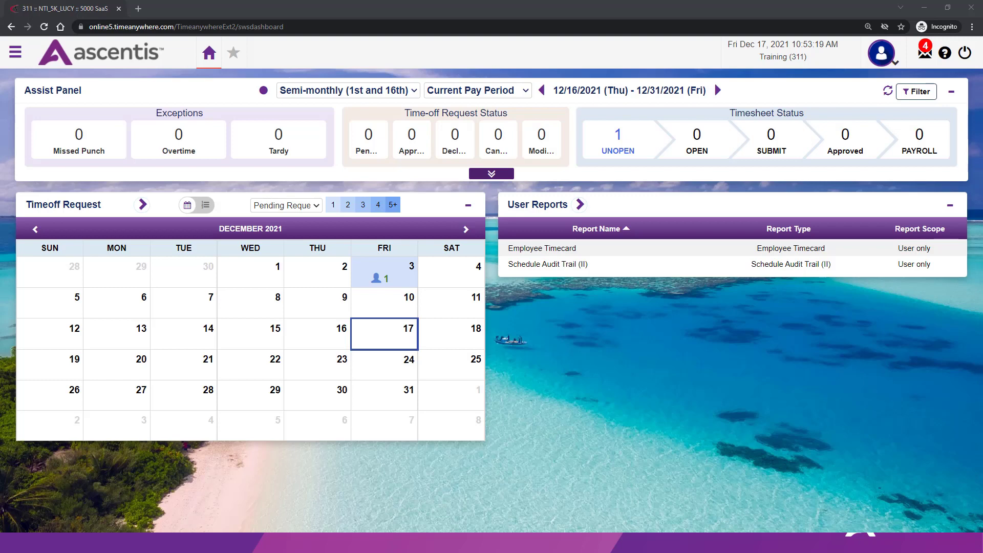
Open the attendance Timesheets page for the current semi-monthly pay period
left_click(19, 54)
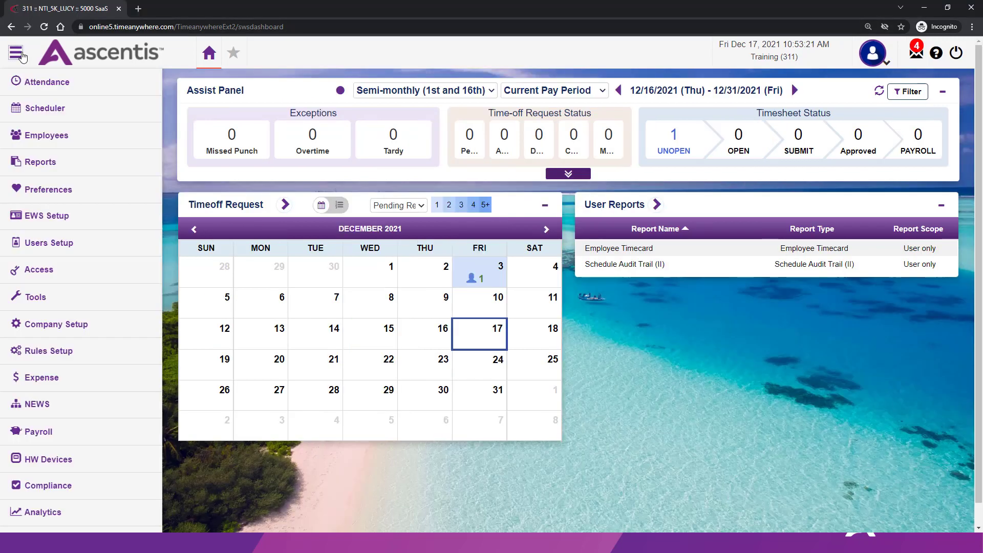
left_click(30, 82)
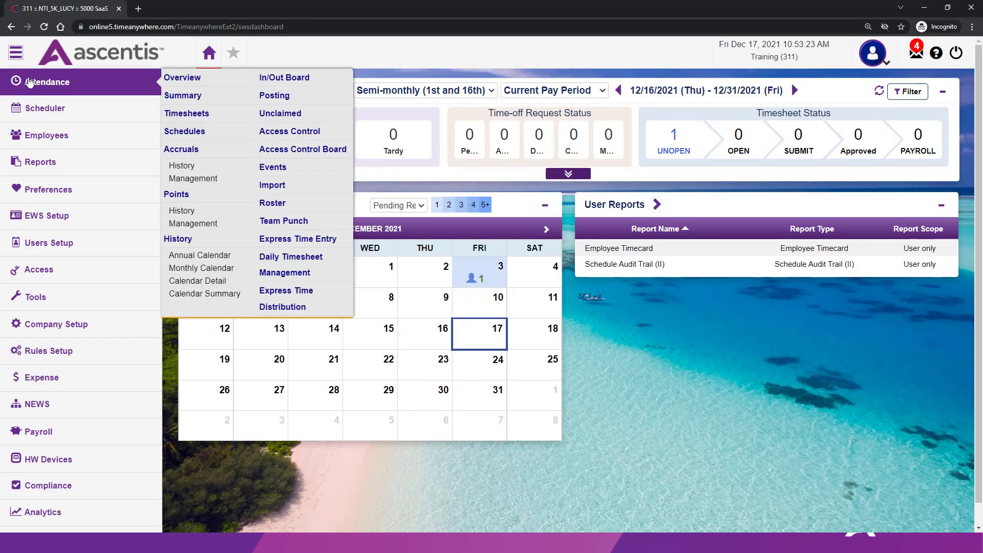
left_click(192, 114)
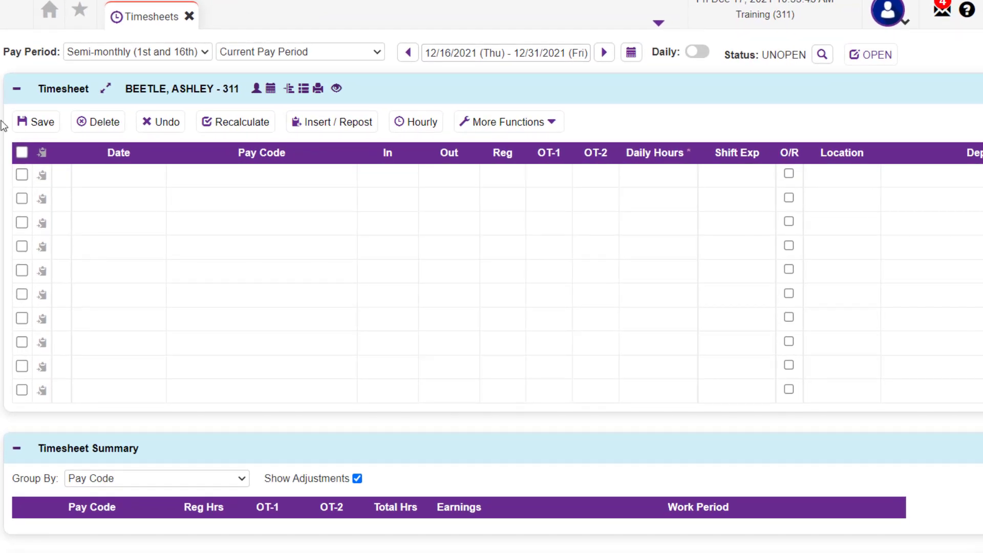
Set the first timesheet row to Mon 12/20/2021 with pay code 0[WORK HOURS]
left_click(157, 181)
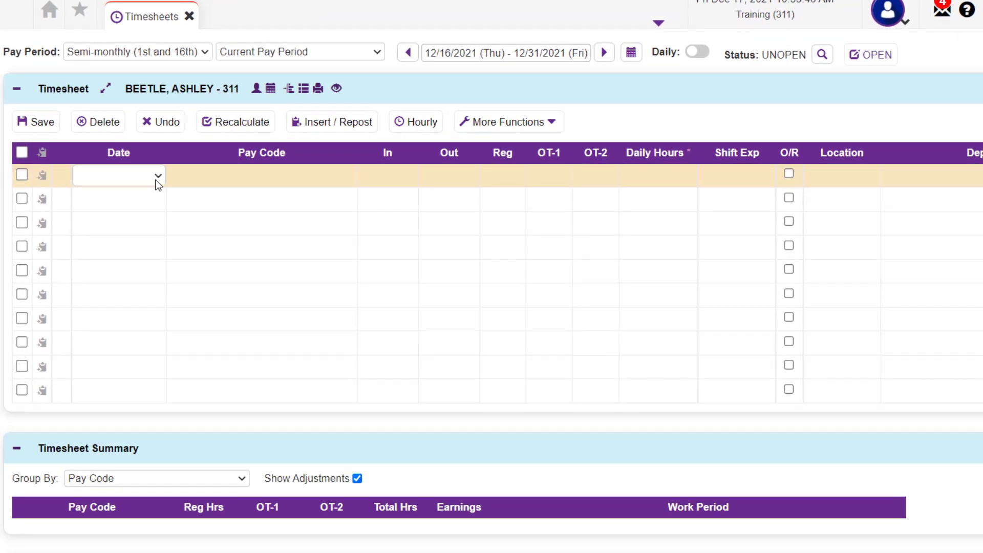
left_click(156, 180)
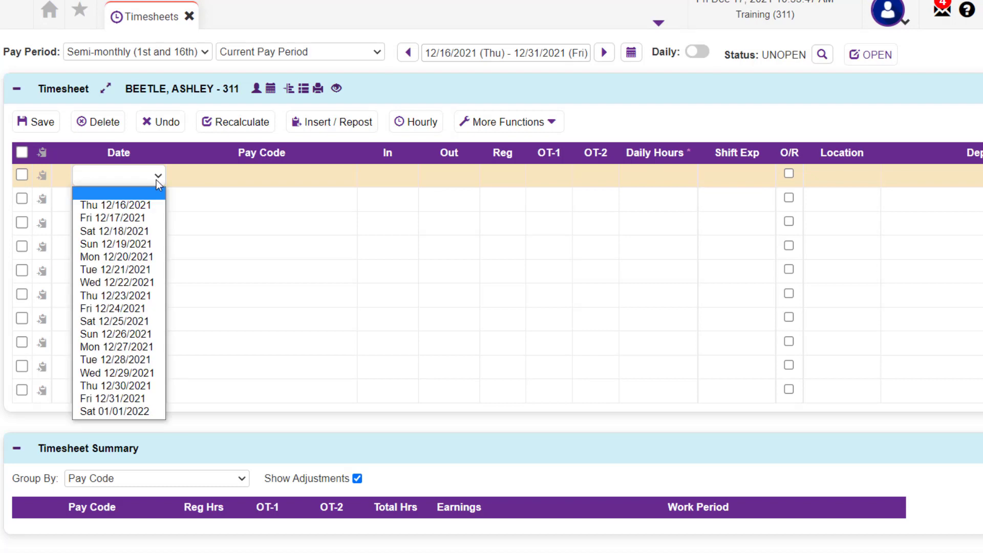
left_click(137, 256)
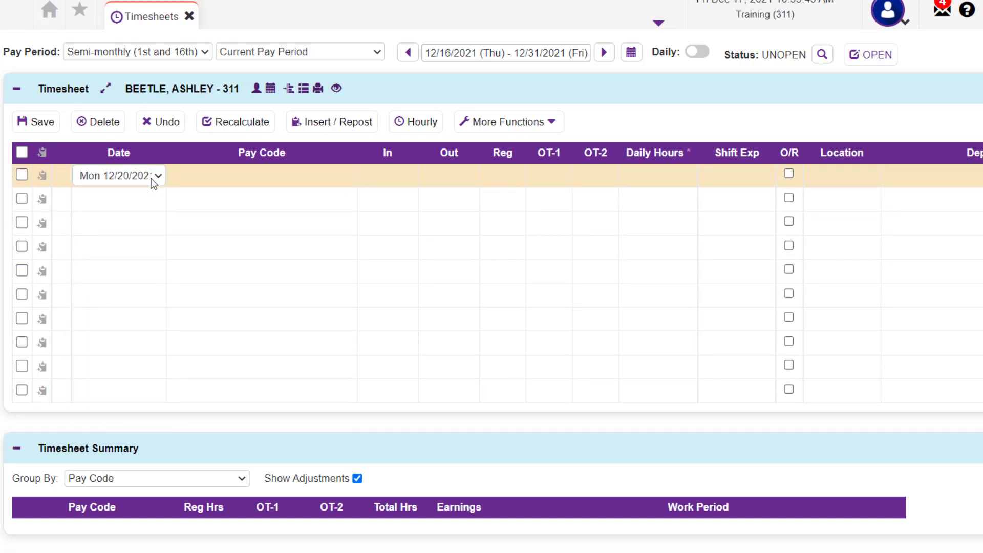
left_click(307, 177)
left_click(307, 177)
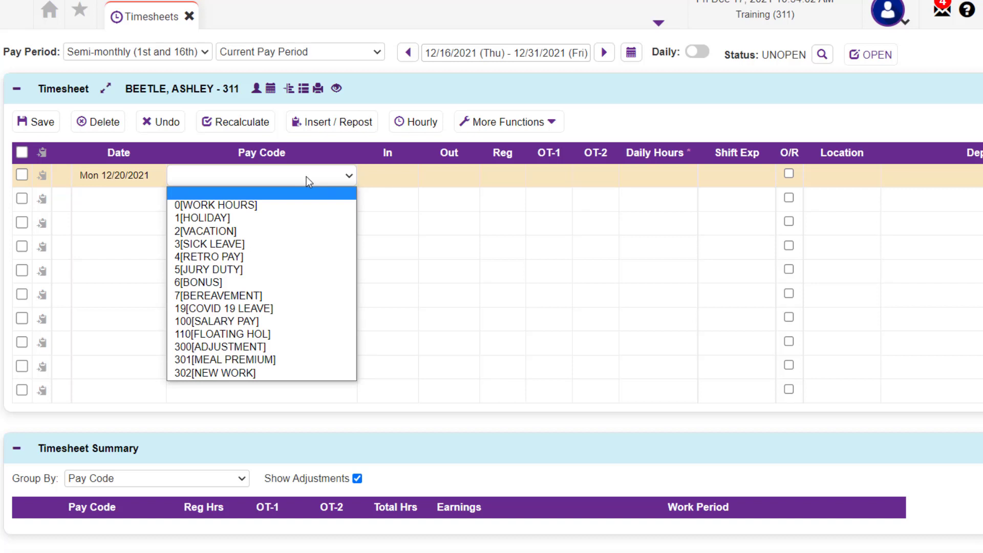
left_click(296, 206)
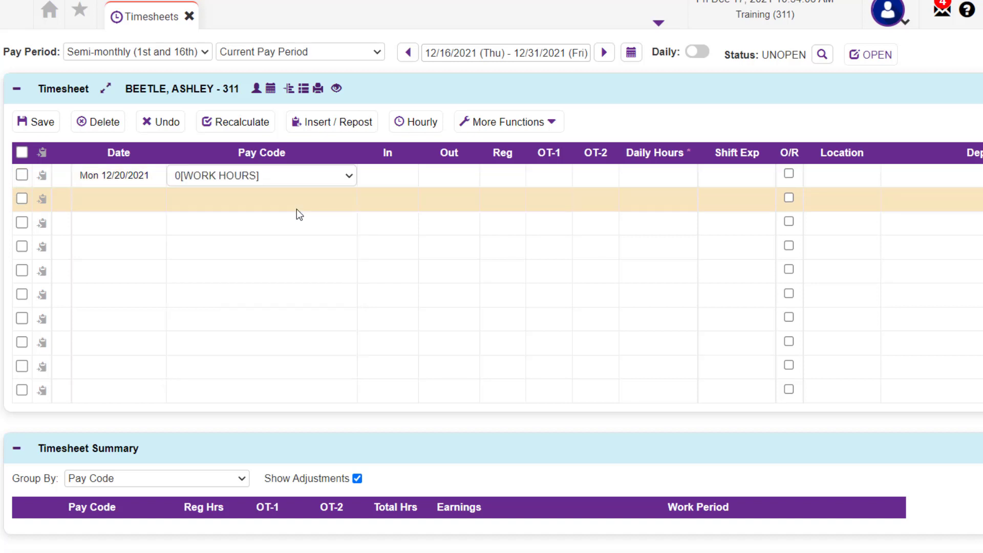
Enter an in time of 08:00 AM and an out time of 12:00 PM in the first timesheet row
left_click(374, 178)
type("8")
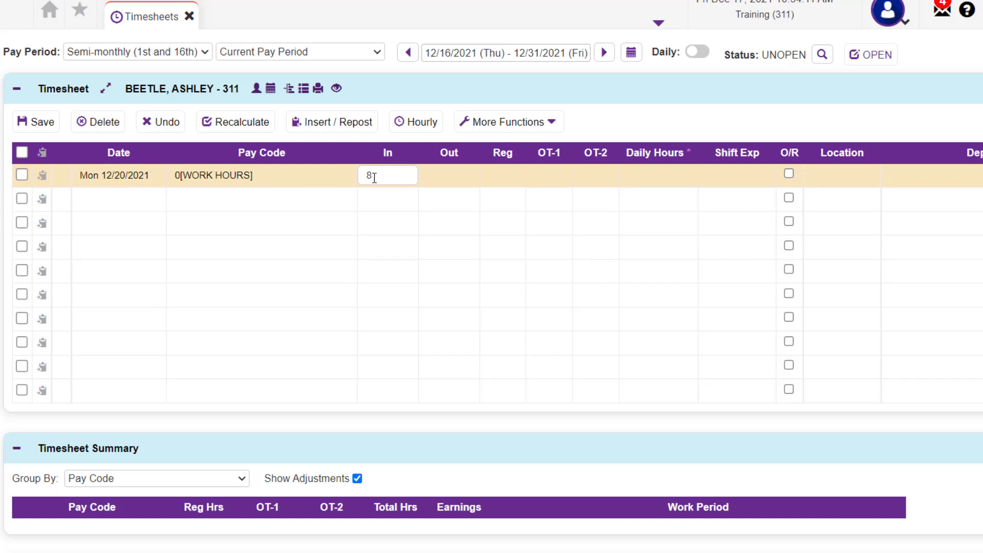
left_click(445, 176)
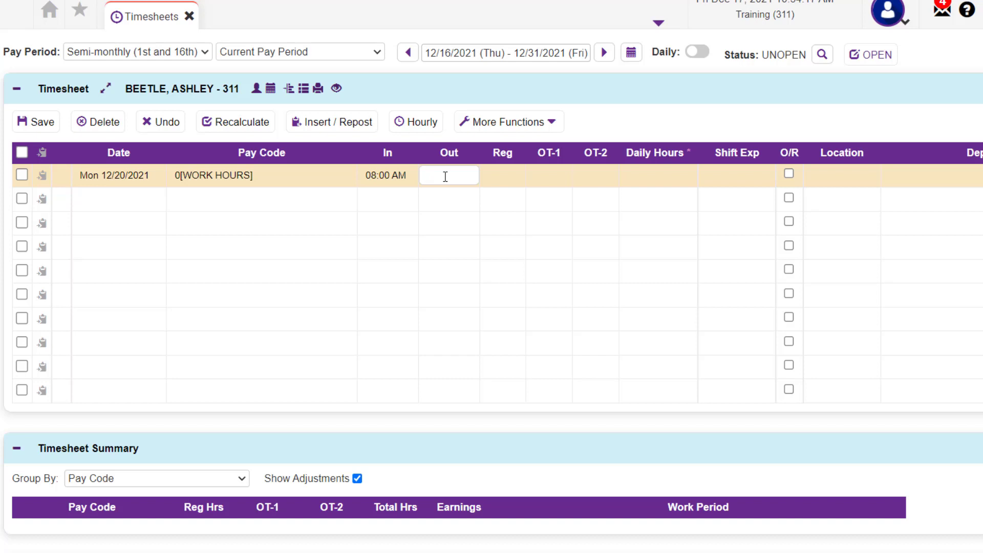
type("12")
left_click(584, 144)
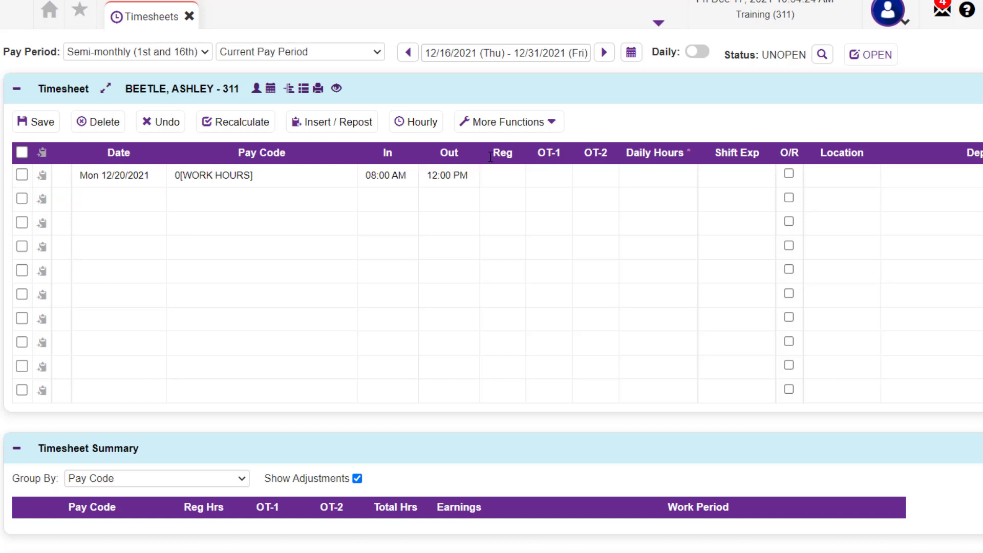
Set the second timesheet row to Mon 12/20/2021 with pay code 0[WORK HOURS]
left_click(135, 197)
left_click(124, 200)
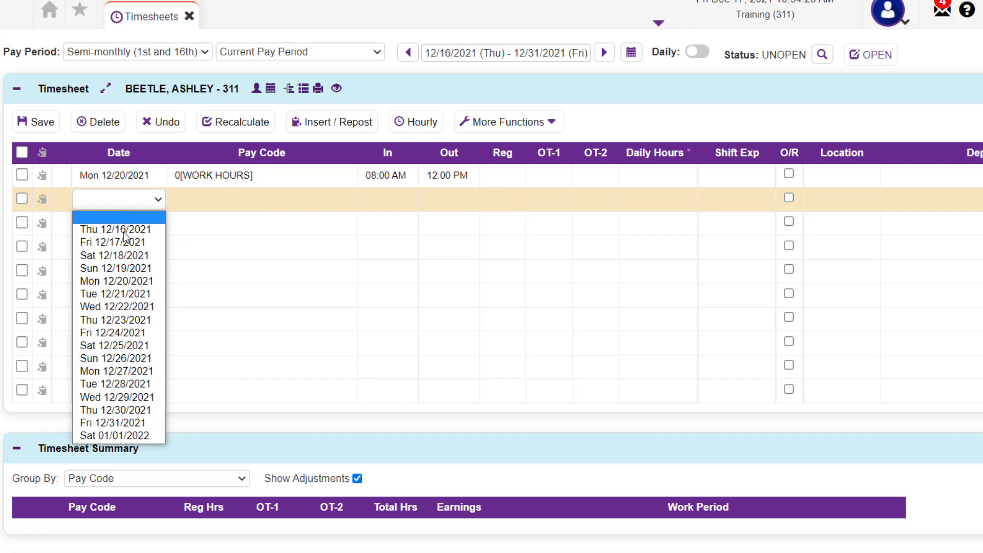
left_click(117, 281)
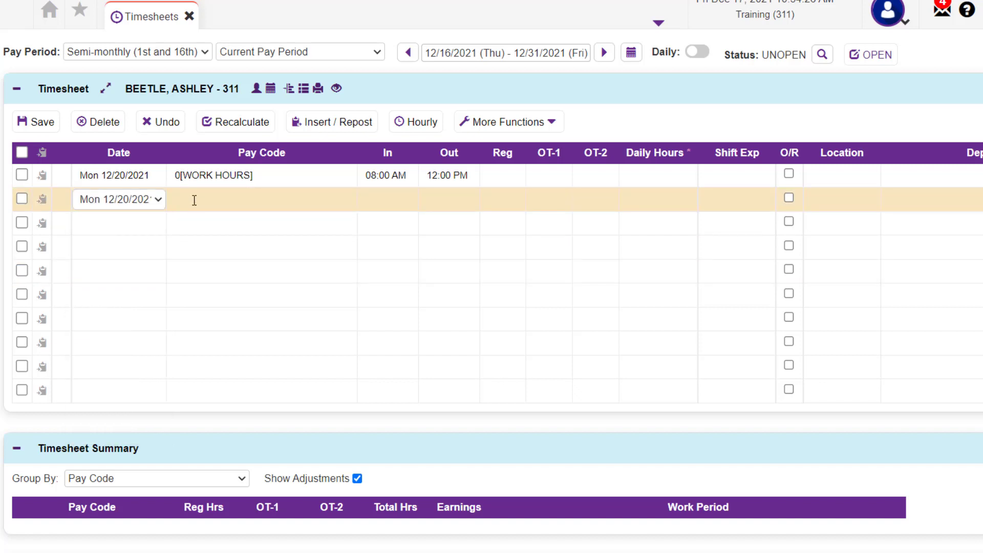
left_click(194, 197)
left_click(192, 201)
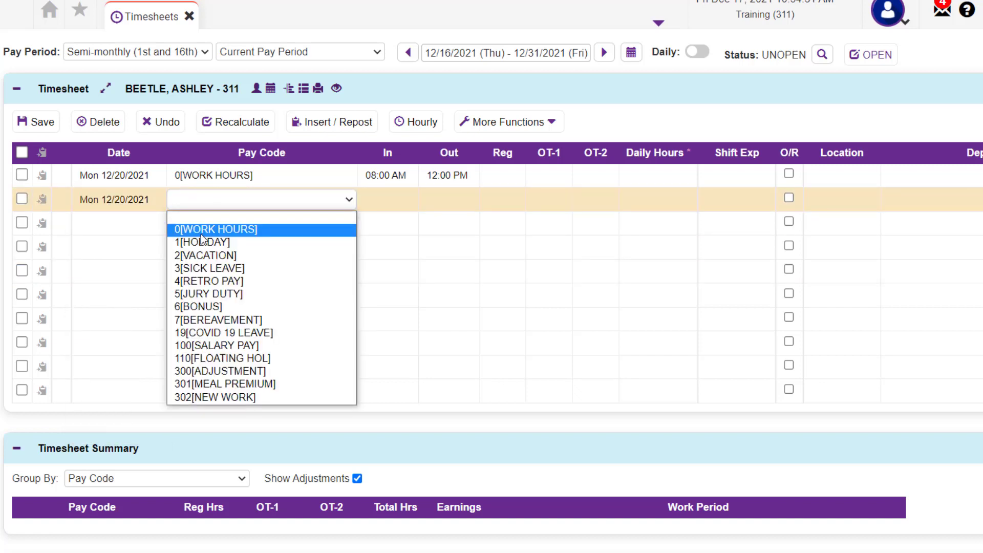
left_click(203, 234)
Enter an in time of 12:30 PM and an out time of 430p in the second timesheet row
left_click(395, 198)
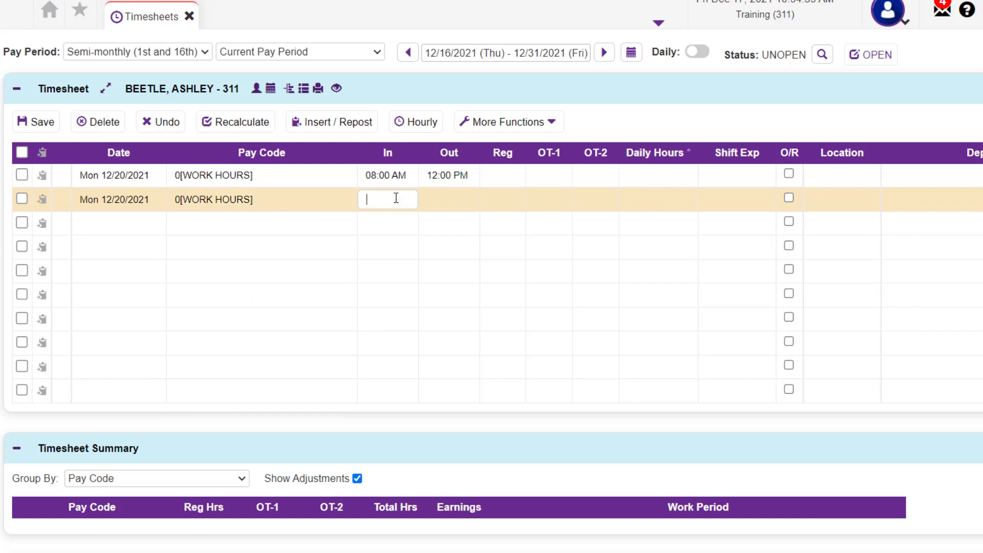
type("1230")
left_click(444, 200)
type("430p")
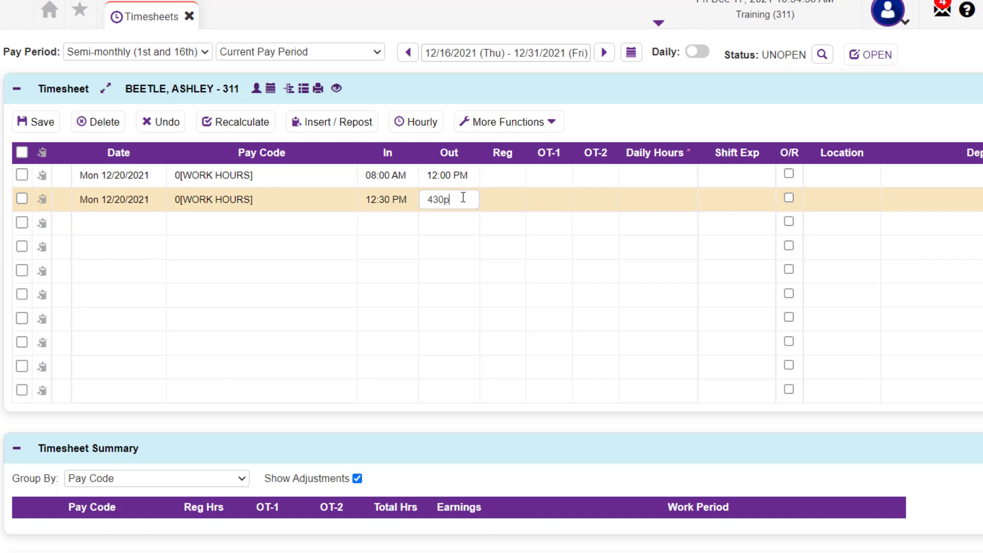
Save the two work-hour entries in the timesheet, and expand and collapse the employee details above it
left_click(578, 136)
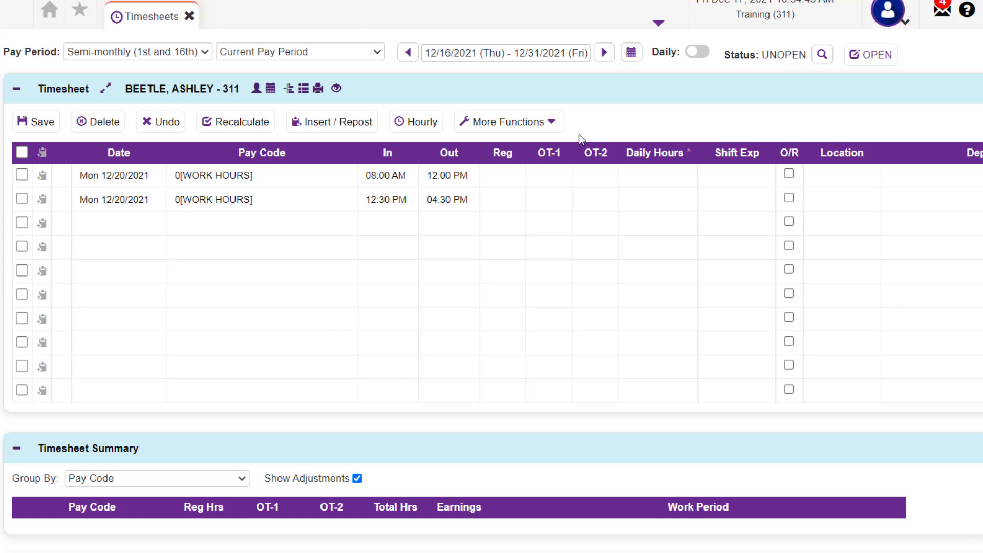
left_click(28, 125)
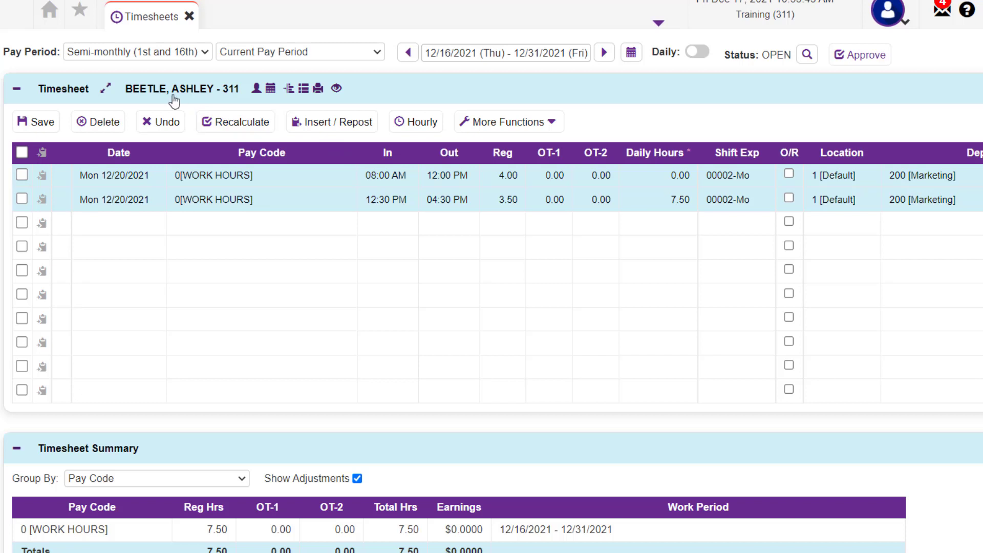
left_click(107, 92)
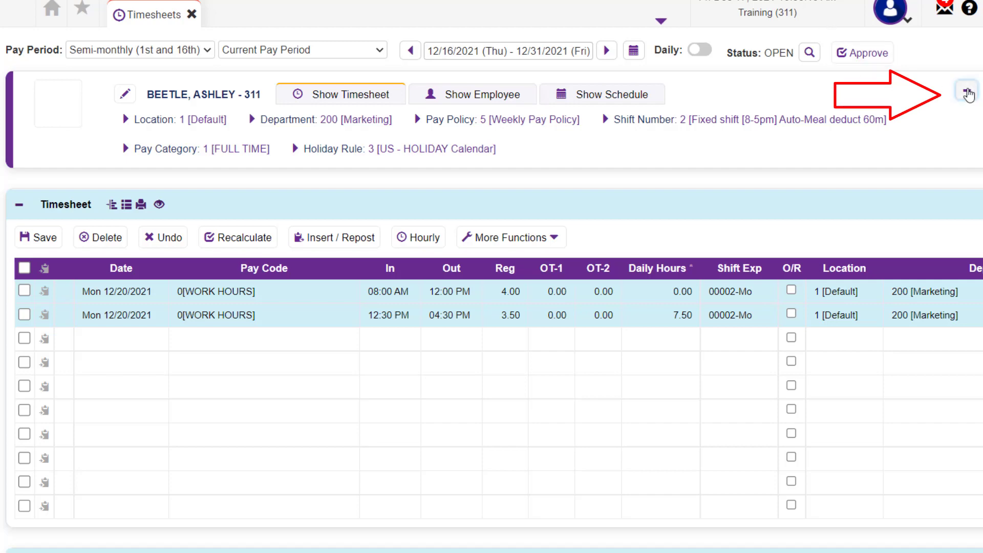
left_click(967, 93)
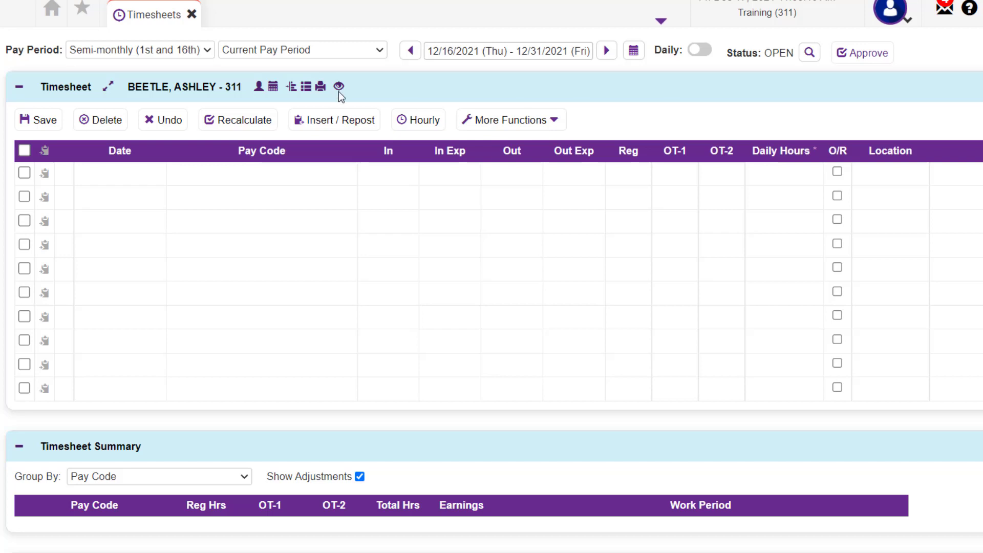
Set the first row of the emptied timesheet to Mon 12/20/2021 with pay code 0[WORK HOURS]
left_click(127, 177)
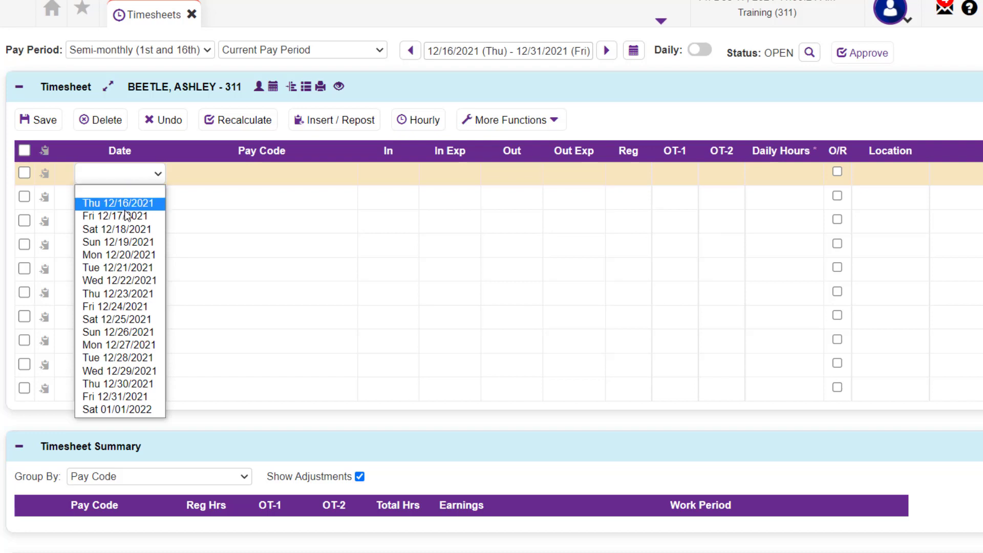
left_click(139, 254)
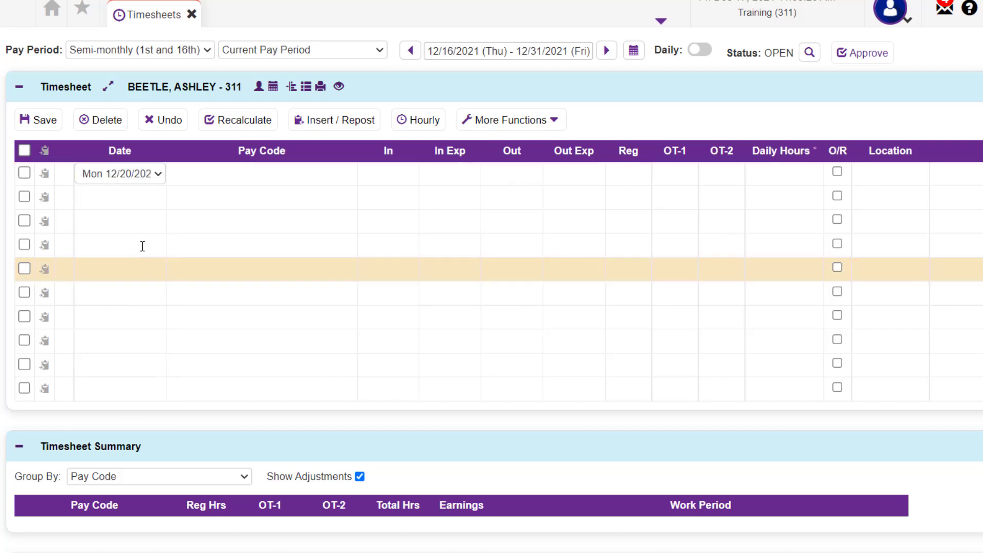
left_click(241, 181)
left_click(242, 177)
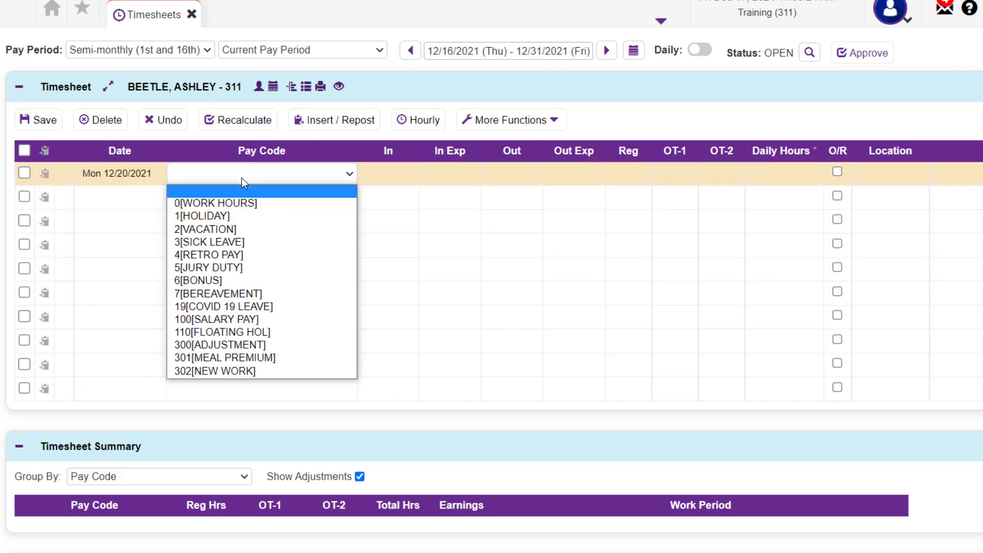
left_click(245, 205)
Enter an in time of 08:20 AM and an out time of 04:45 PM, save, and inspect the In Exp and Out Exp codes
left_click(392, 175)
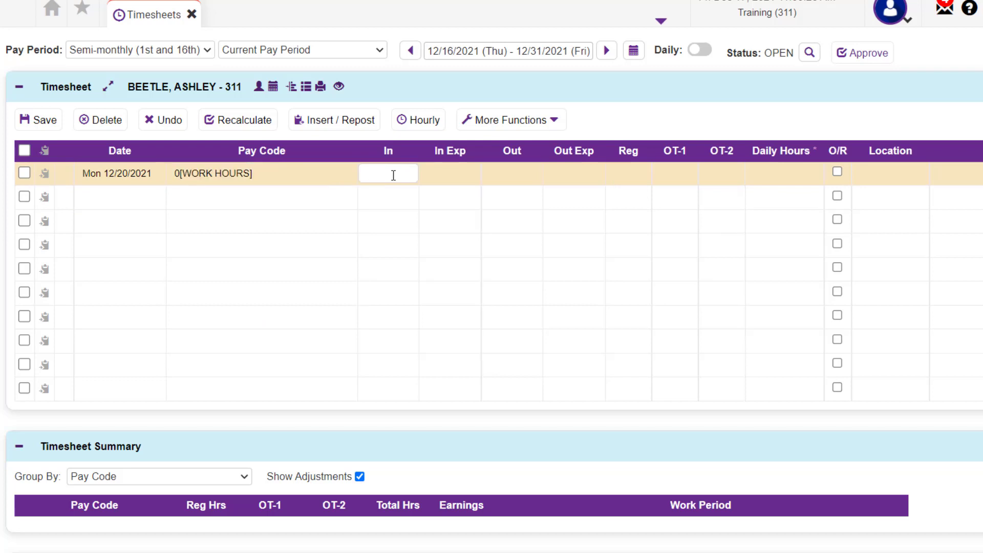
type("820")
left_click(518, 174)
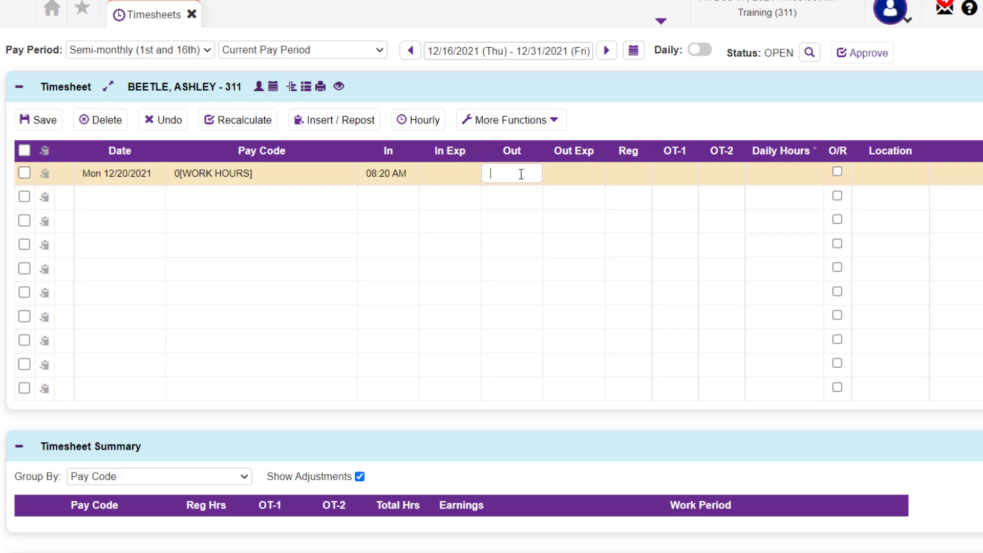
type("445p")
left_click(39, 120)
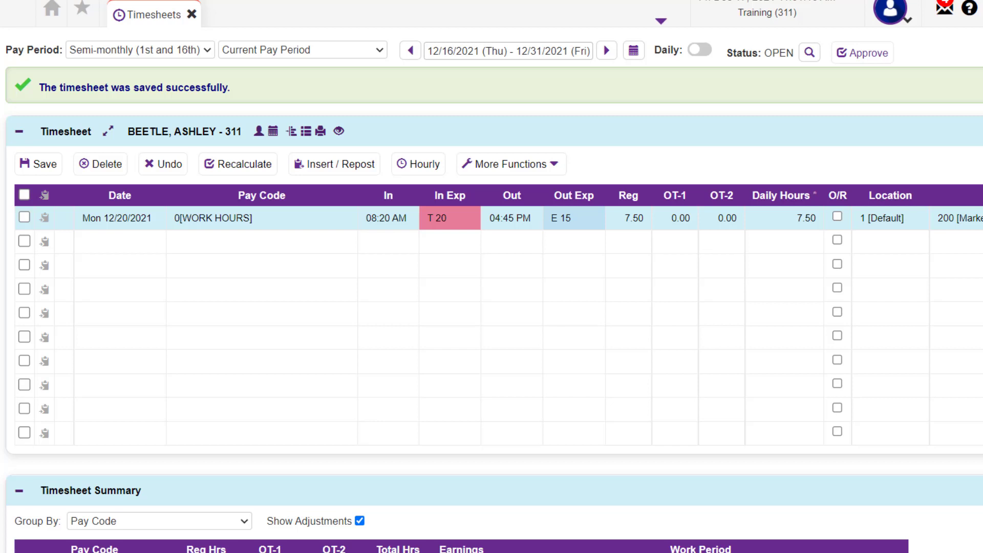
mouse_move(469, 222)
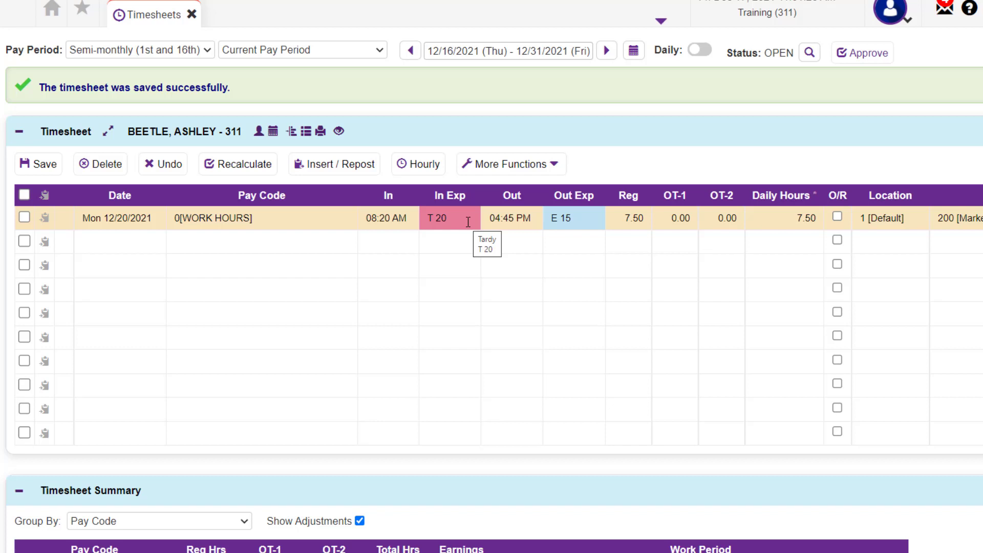
mouse_move(590, 221)
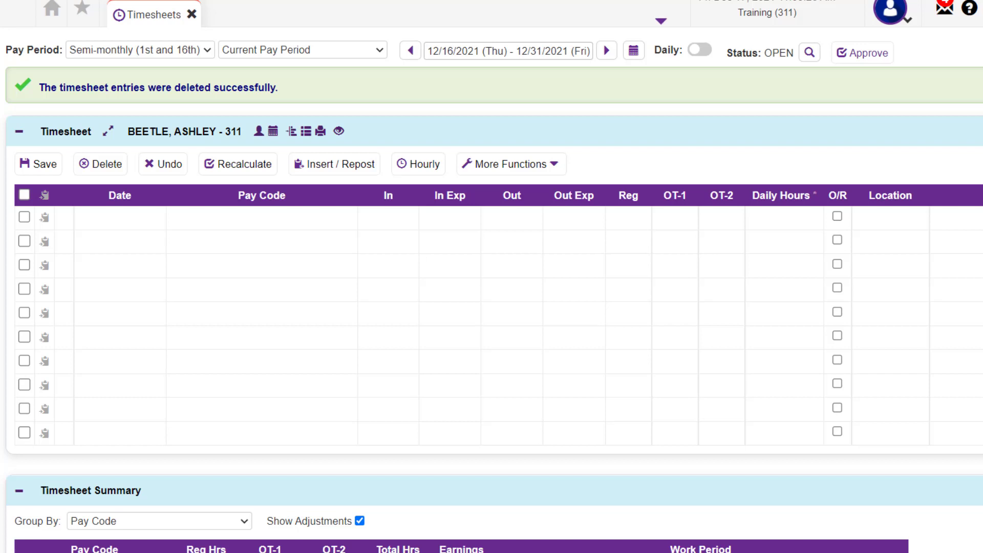
After the deletion, set the first timesheet row again to Mon 12/20/2021 with pay code 0[WORK HOURS]
left_click(140, 214)
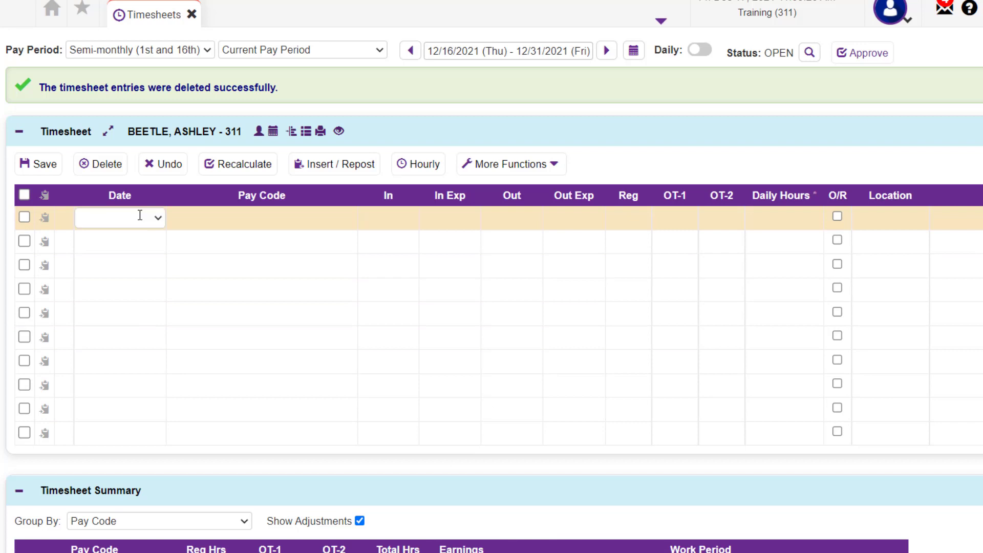
left_click(139, 215)
left_click(137, 300)
left_click(235, 220)
left_click(236, 219)
left_click(238, 248)
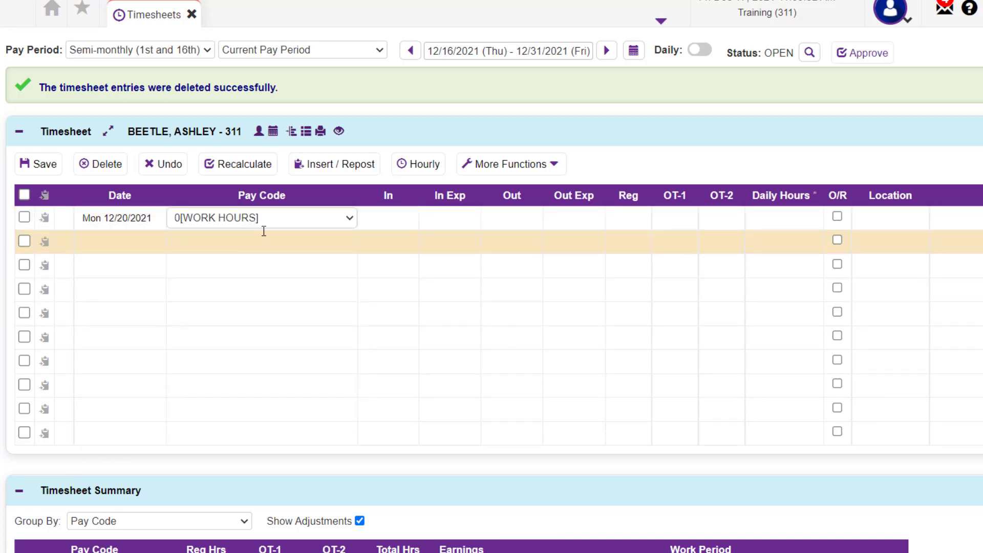
Enter an in time of 07:50 AM and an out time of 05:00 PM in the first row and save the timesheet
left_click(395, 219)
type("750")
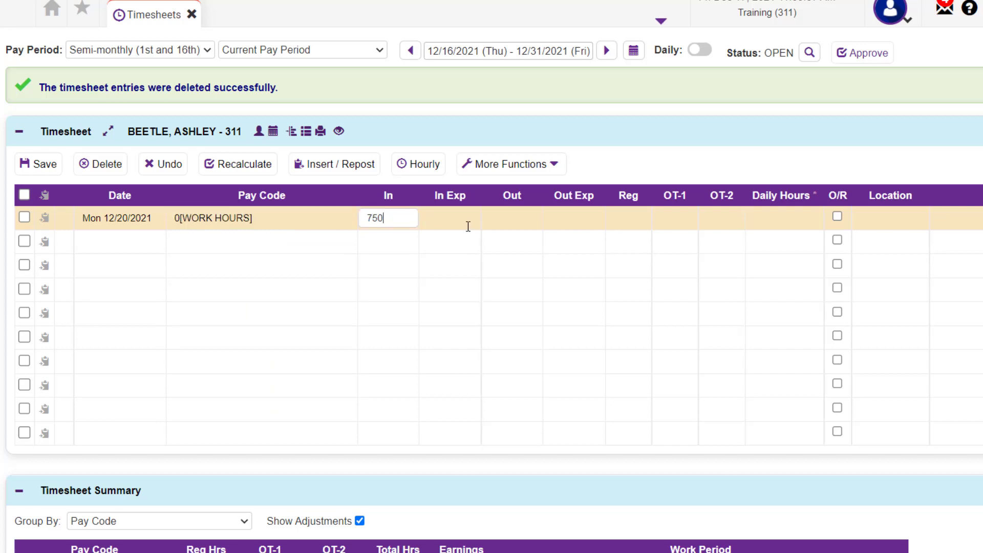
left_click(519, 221)
type("5p")
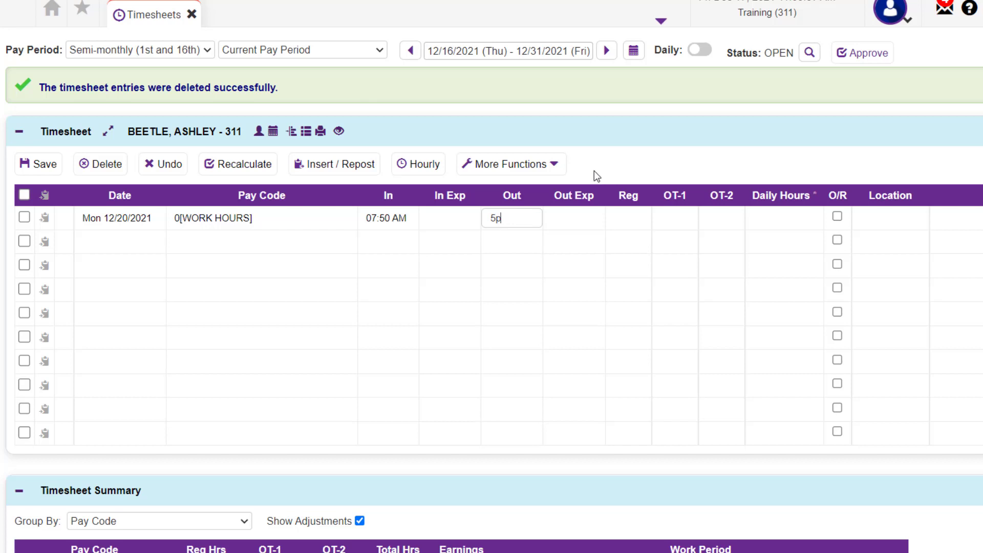
left_click(34, 165)
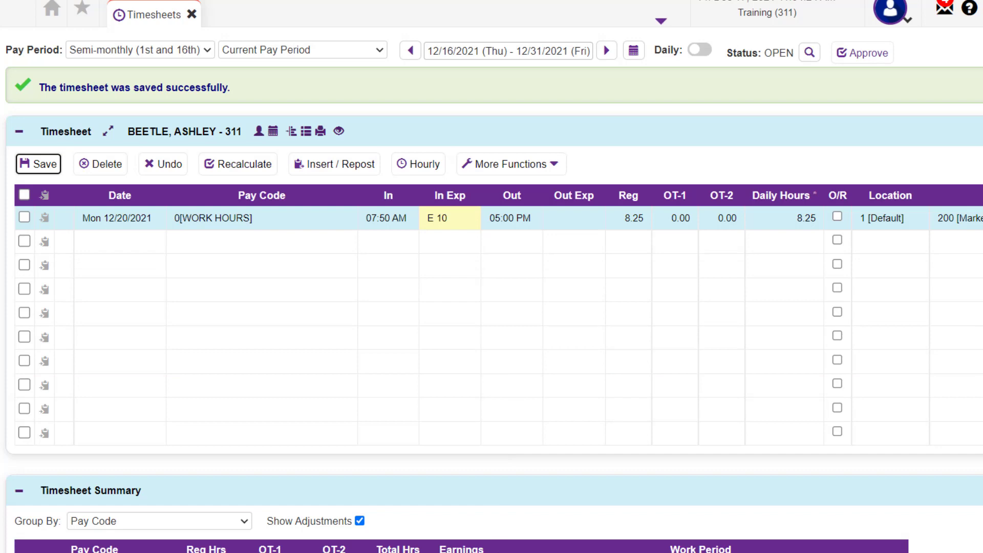
Open the timesheet's column settings and move the In Rnd column up to directly after In
scroll(491, 297, "right", 8)
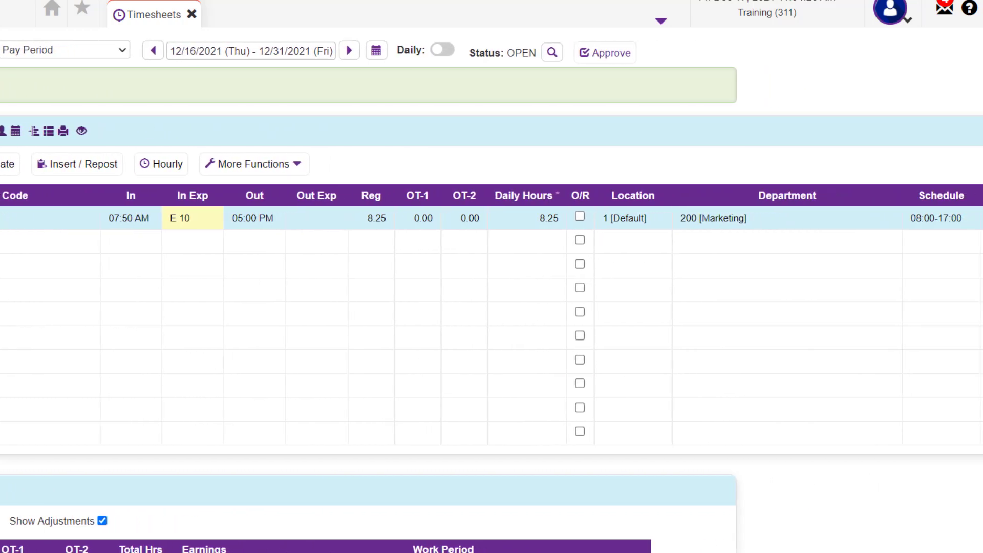
scroll(482, 297, "right", 5)
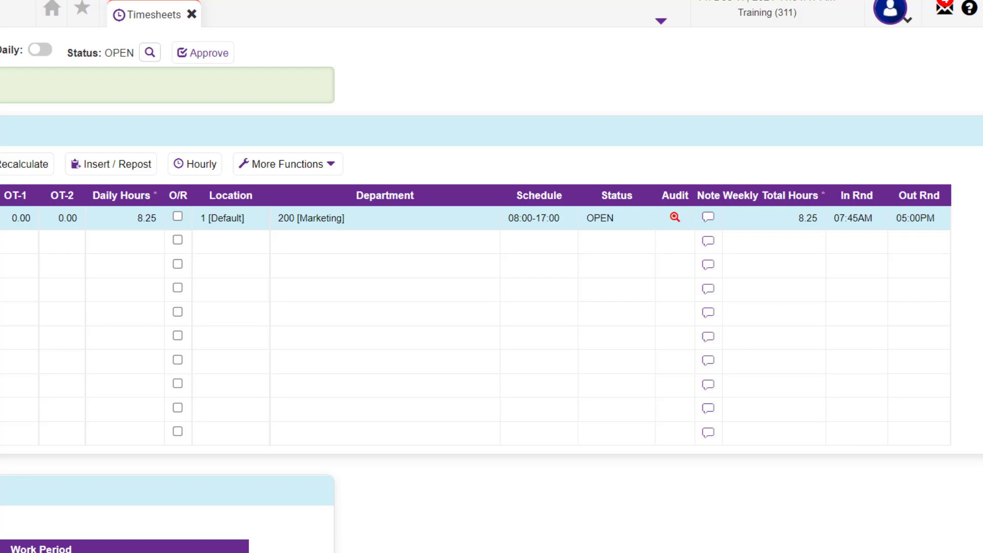
left_click_drag(892, 552, 425, 552)
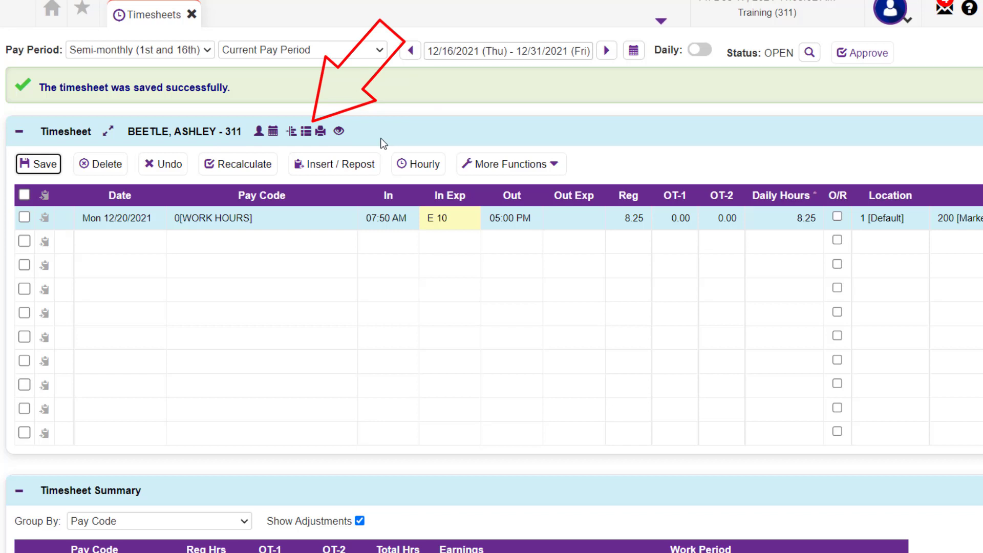
left_click(308, 134)
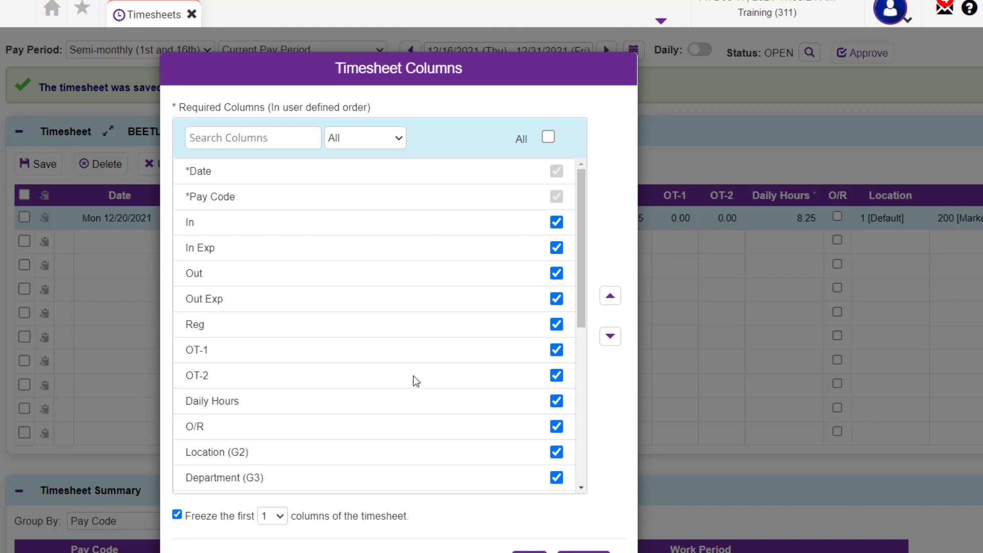
scroll(414, 376, "down", 5)
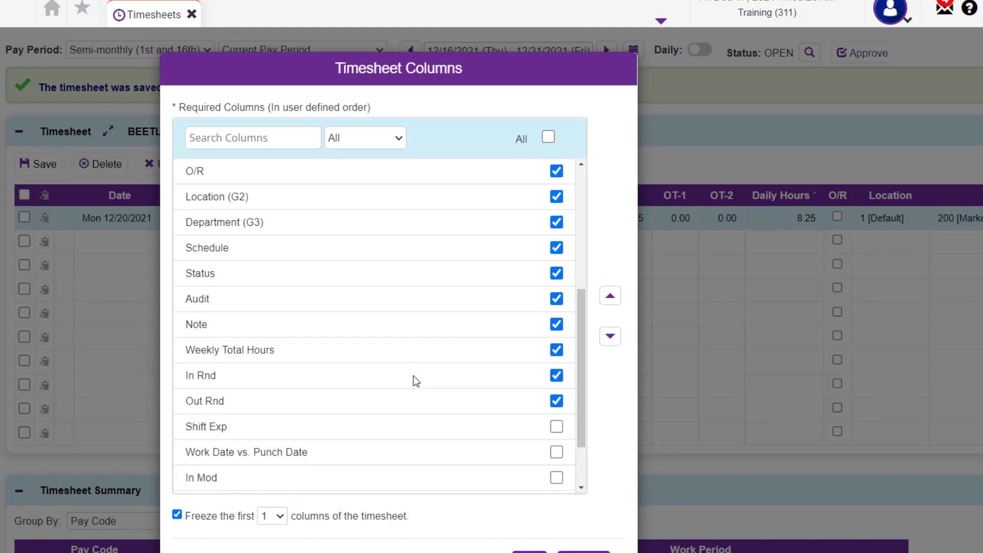
left_click(414, 376)
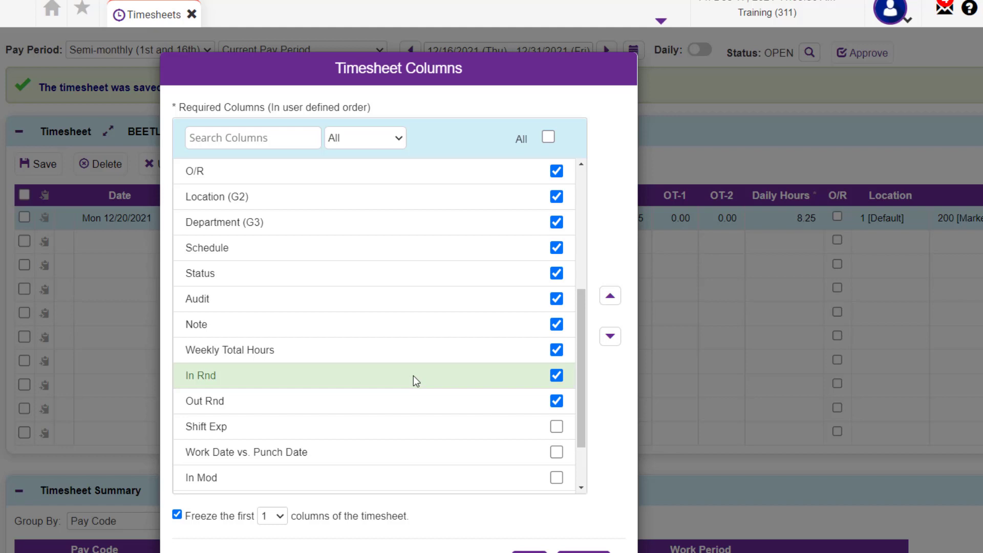
left_click(609, 298)
left_click(609, 297)
left_click(609, 297)
left_click(609, 297)
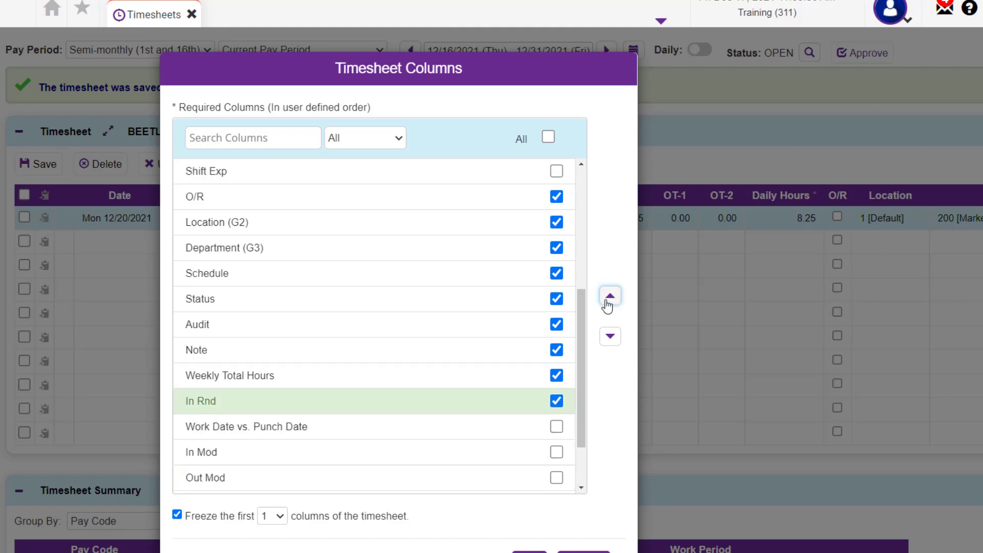
left_click(609, 297)
left_click(609, 297)
left_click(609, 297)
left_click(609, 297)
left_click(609, 297)
left_click(609, 297)
left_click(609, 297)
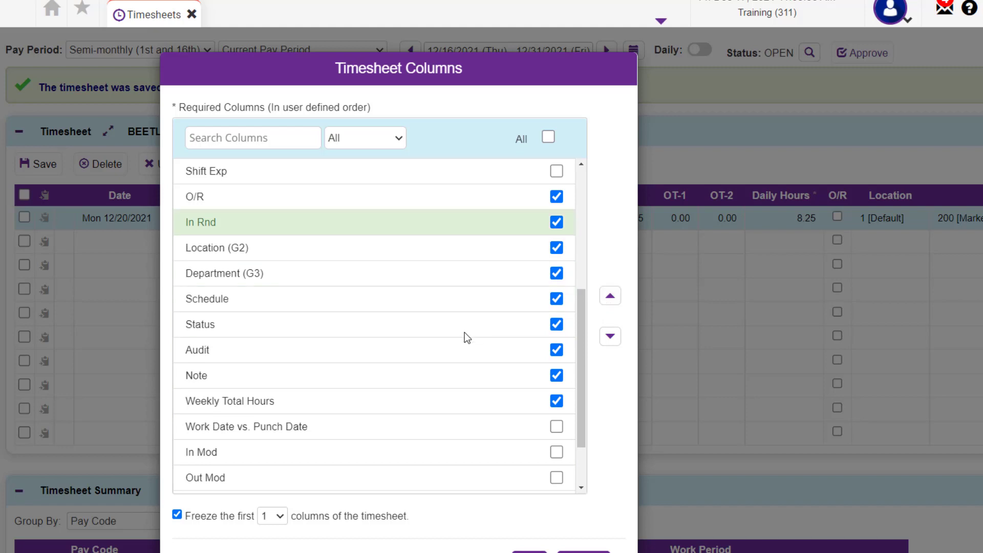
scroll(466, 333, "up", 2)
scroll(465, 336, "up", 5)
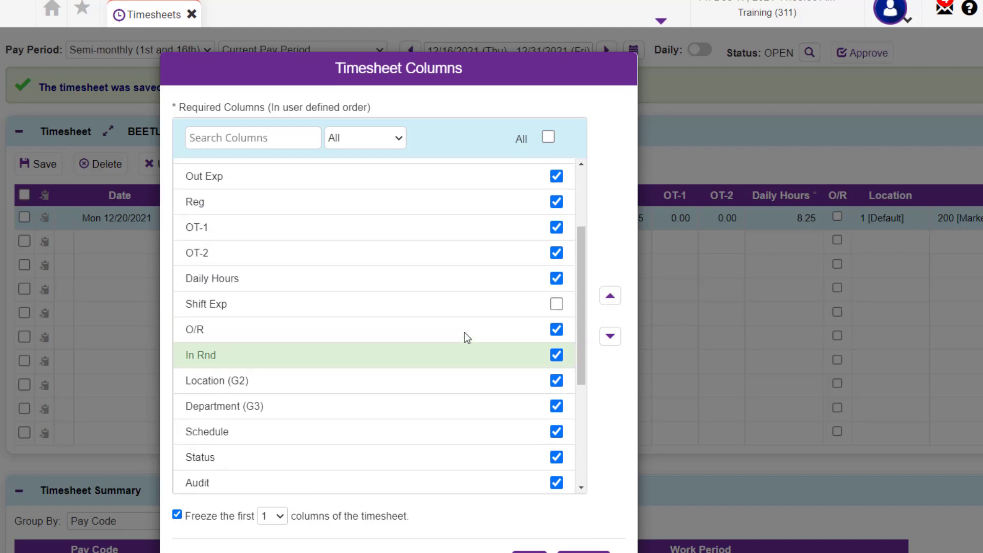
left_click(618, 301)
left_click(618, 301)
left_click(618, 301)
left_click(618, 300)
left_click(618, 300)
left_click(617, 300)
left_click(618, 300)
left_click(618, 300)
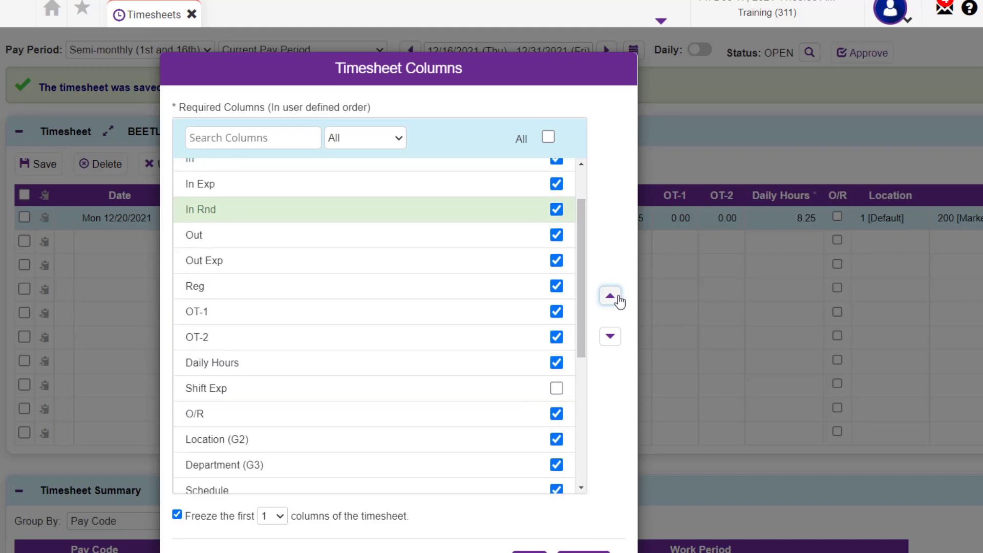
left_click(617, 299)
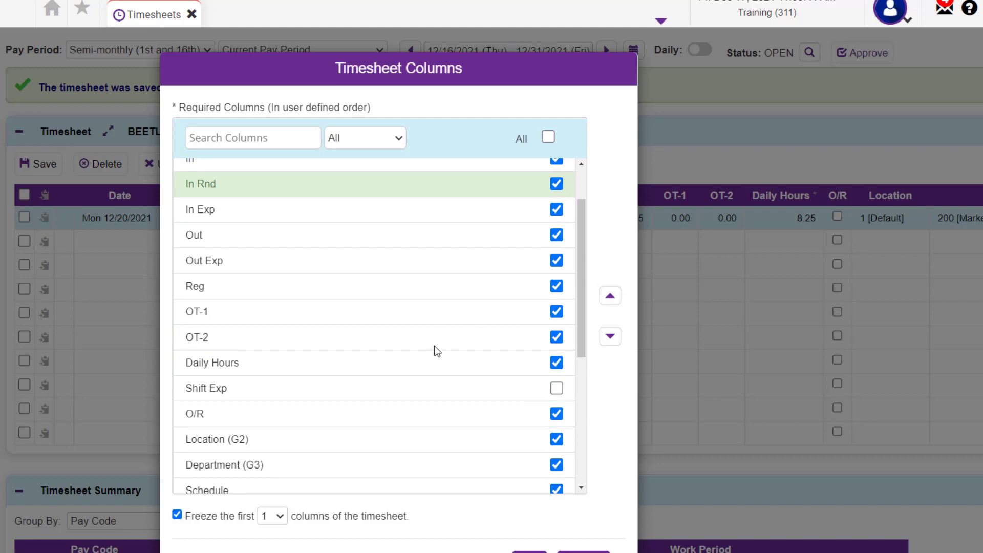
Move the Out Rnd column to directly after Out and apply the new timesheet column order
scroll(432, 364, "down", 5)
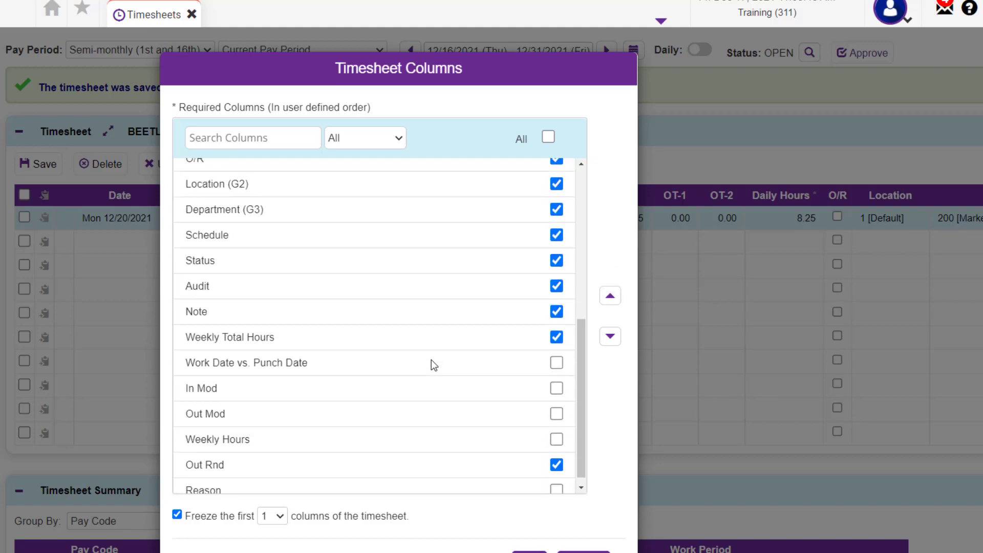
scroll(431, 360, "down", 1)
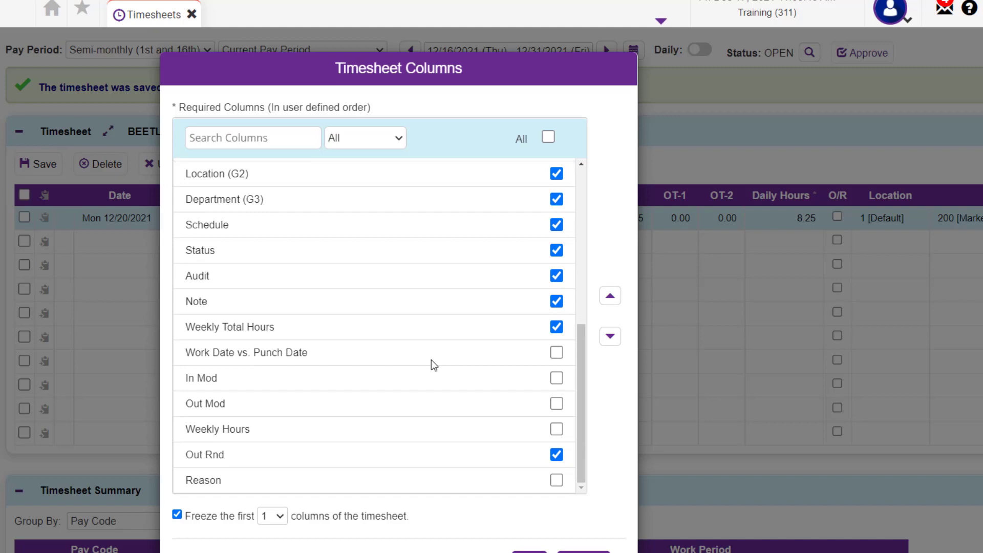
left_click(449, 459)
triple_click(609, 300)
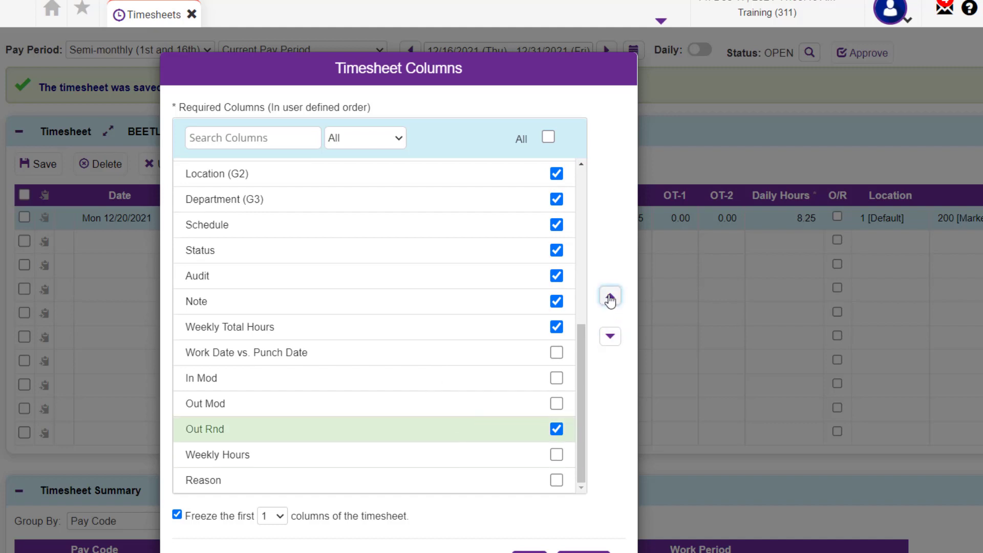
triple_click(610, 300)
triple_click(610, 301)
double_click(610, 300)
double_click(609, 299)
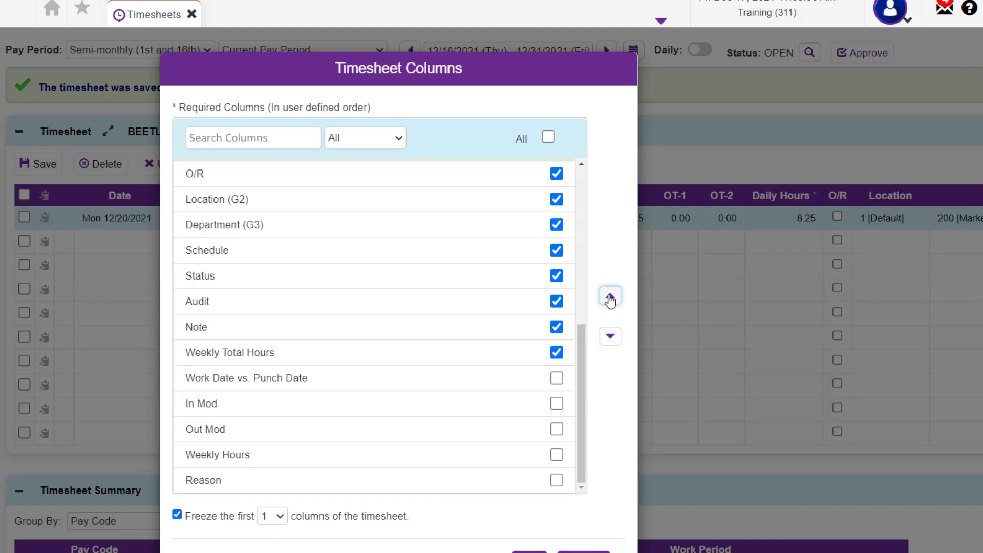
scroll(502, 338, "up", 5)
triple_click(610, 300)
triple_click(610, 299)
left_click(610, 300)
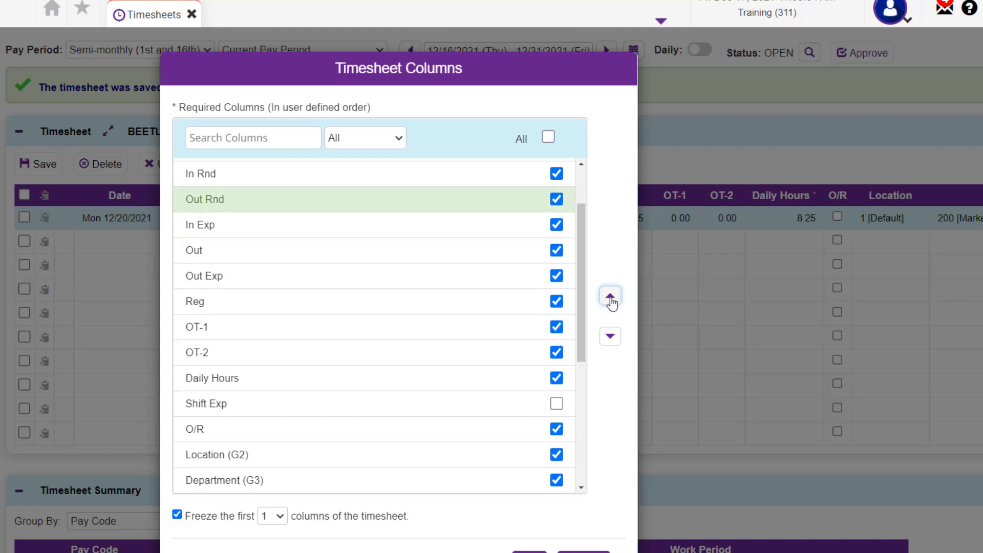
double_click(610, 337)
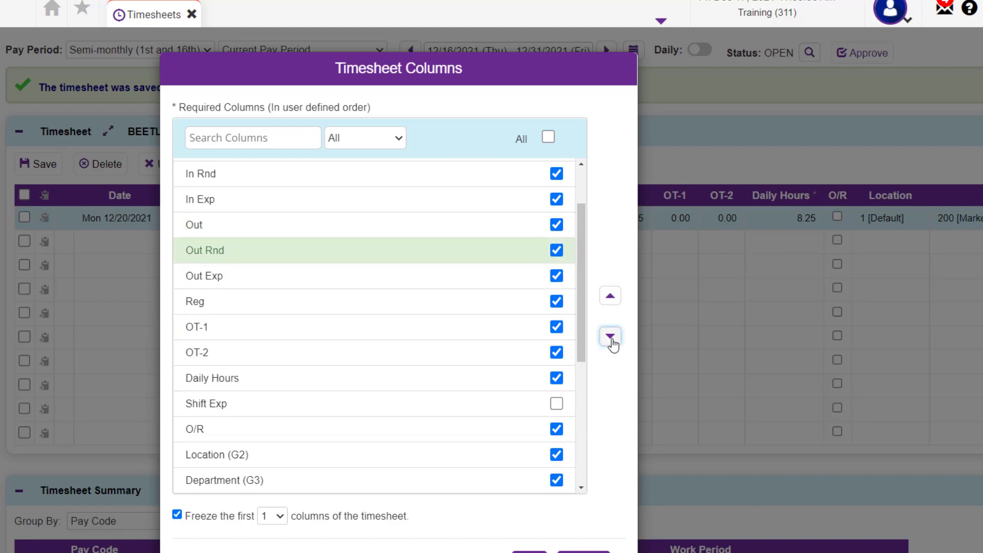
left_click(530, 552)
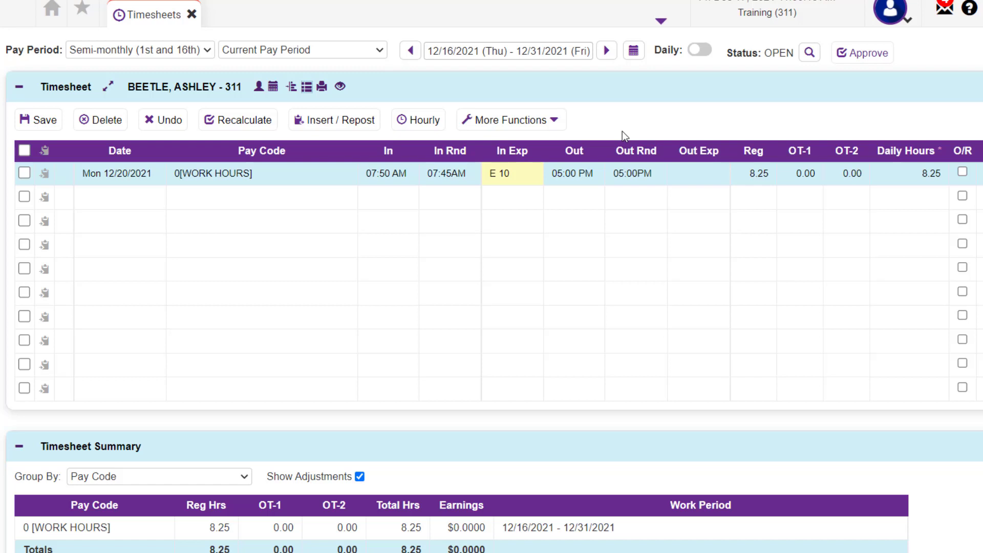
Change the in time of the Mon 12/20/2021 row to 7:55 and save the timesheet
left_click(387, 173)
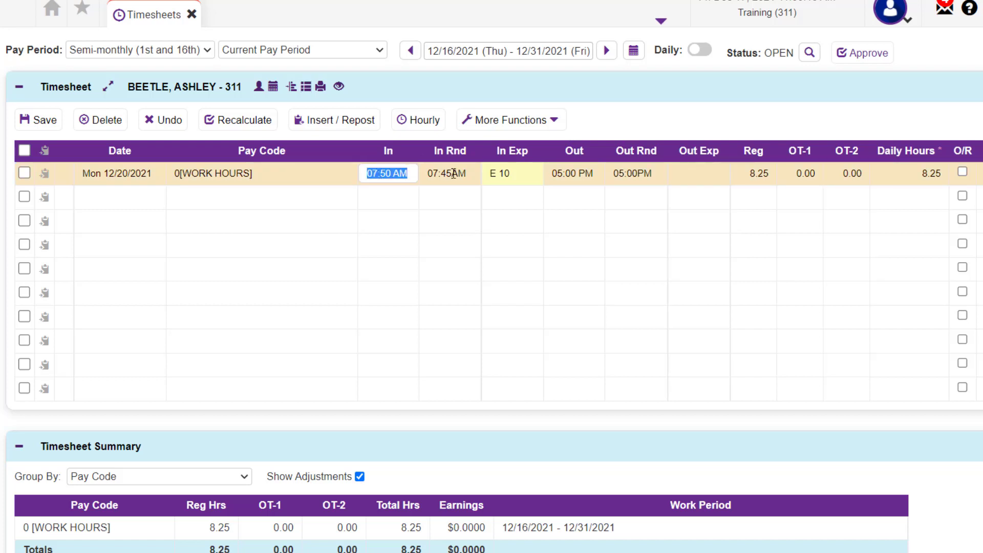
type("755")
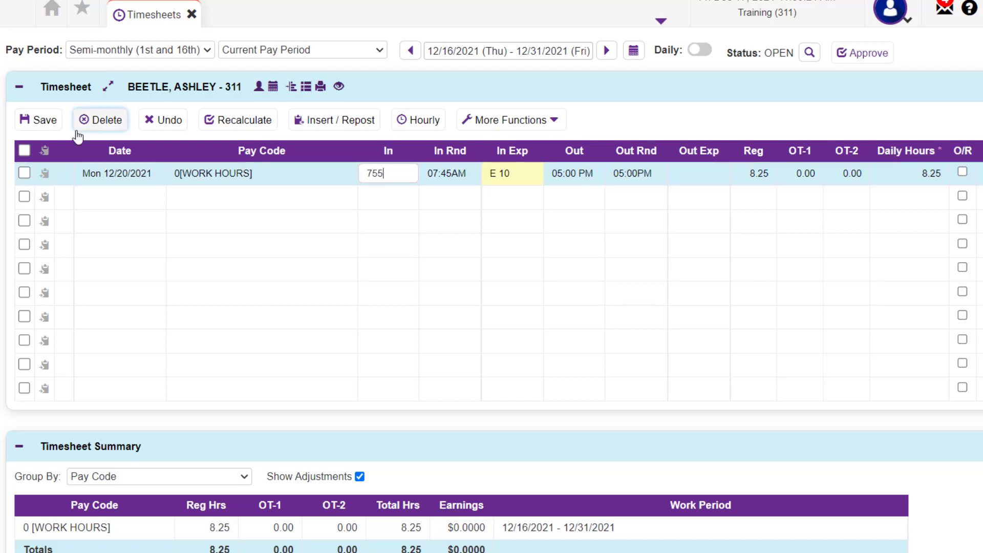
left_click(39, 120)
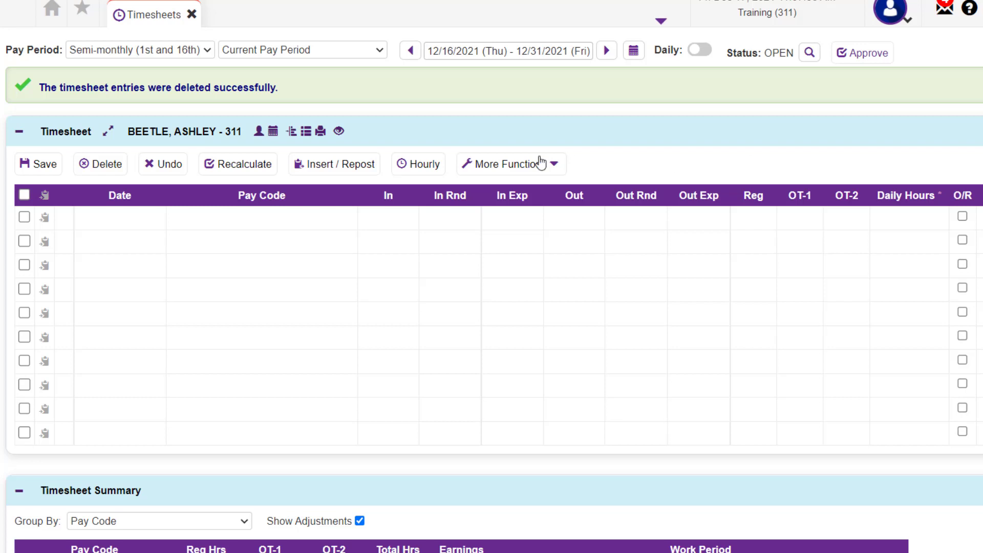
In the first row of the emptied timesheet, enter the date Mon 12/20/2021 with pay code 0[WORK HOURS]
left_click(130, 224)
left_click(134, 222)
left_click(134, 222)
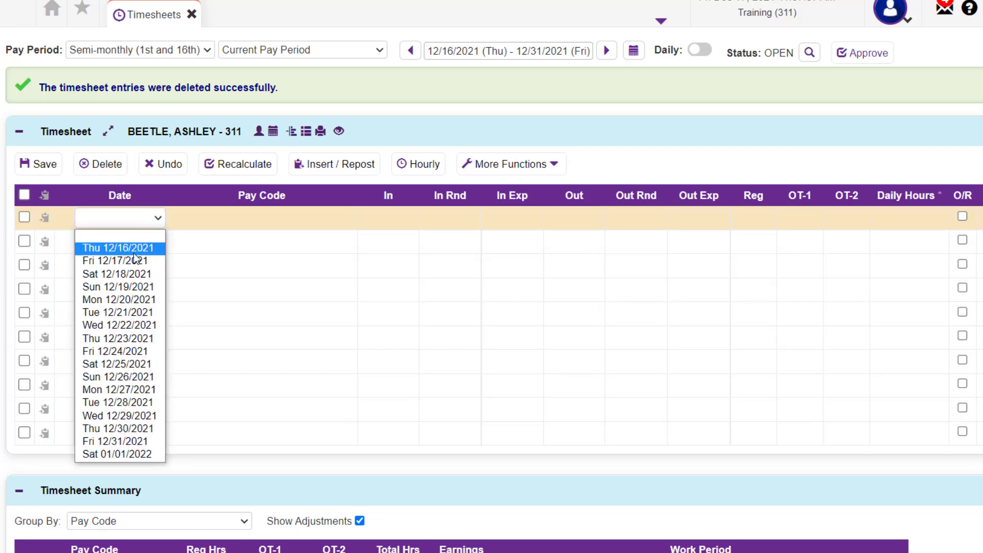
left_click(132, 301)
left_click(220, 216)
type("0")
Enter an in time of 08:00 AM and an out time of 05:00 PM for Mon 12/20/2021
left_click(386, 225)
type("8")
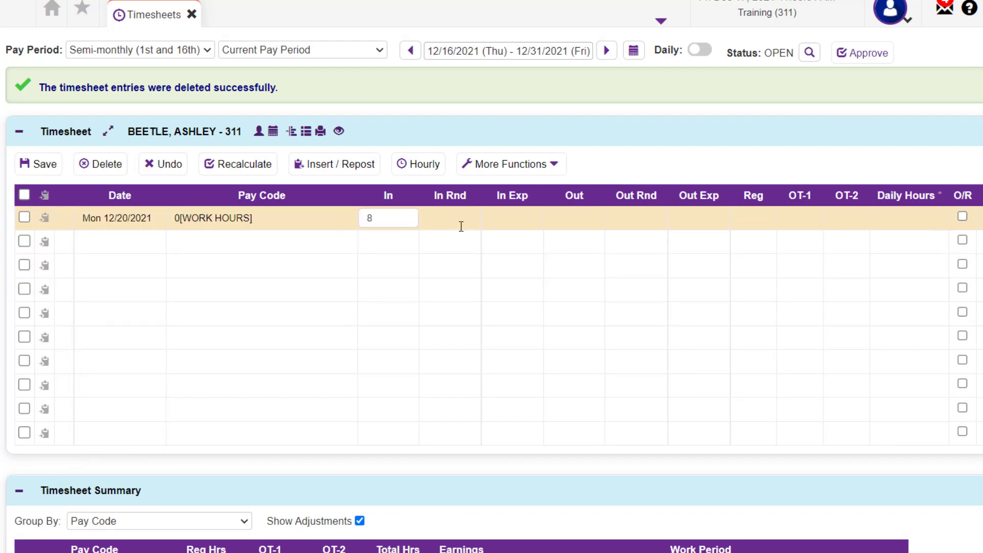
left_click(572, 225)
type("1")
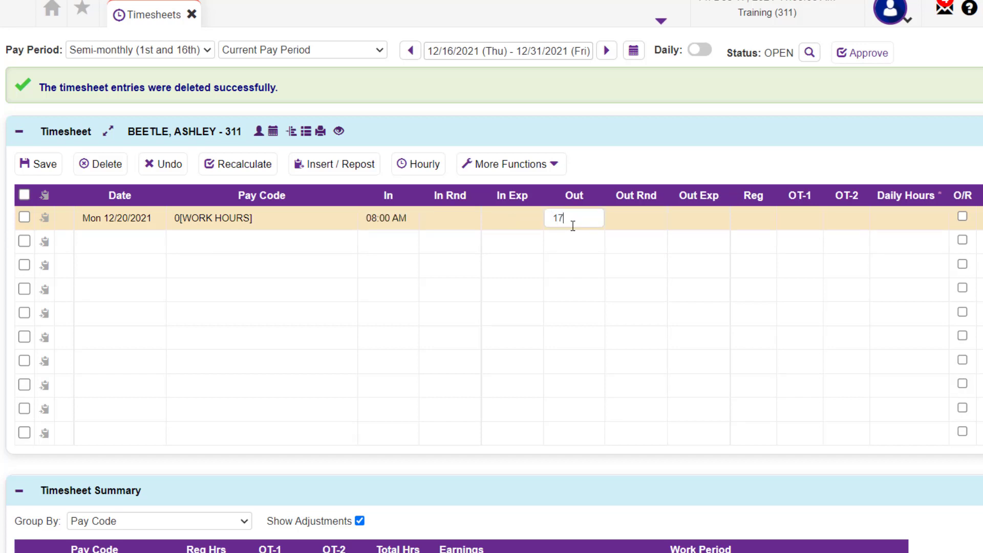
type("7")
left_click(597, 171)
Add a Tue 12/21/2021 row with pay code 0[WORK HOURS], in at 08:00 AM and out at 05:00 PM
left_click(127, 241)
type("tu")
left_click(252, 246)
type("0")
left_click(389, 241)
type("8")
left_click(574, 238)
type("17")
Add a Wed 12/22/2021 row with pay code 0[WORK HOURS], in at 08:00 AM and out at 05:00 PM
left_click(231, 268)
type("0")
left_click(379, 266)
type("8")
left_click(574, 265)
type("17")
Add a Thu 12/23/2021 row with pay code 0[WORK HOURS], in at 08:00 AM and out at 05:00 PM
left_click(101, 294)
left_click(219, 296)
type("0")
left_click(389, 292)
type("8")
left_click(574, 291)
type("17")
Add a Fri 12/24/2021 row with pay code 0[WORK HOURS], in at 08:00 AM and out at 06:00 PM, and save the timesheet
left_click(154, 314)
type("f8")
left_click(561, 304)
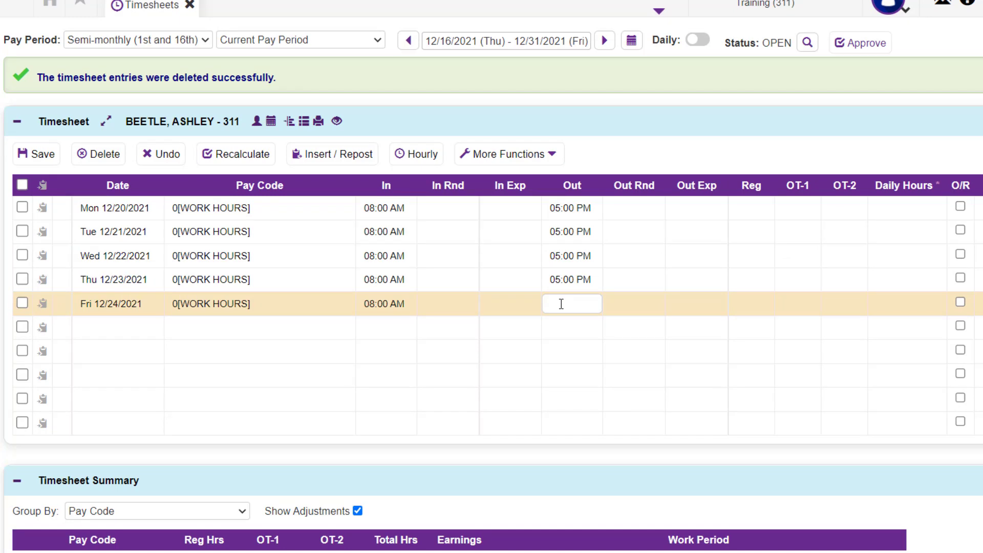
type("18")
left_click(600, 170)
left_click(36, 156)
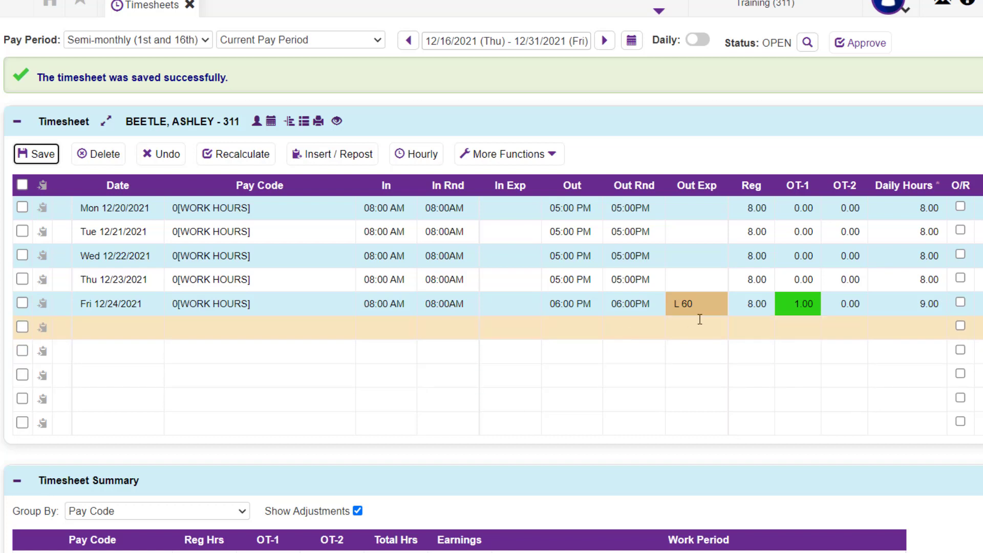
Select all timesheet rows and delete the entries for the whole week
mouse_move(710, 314)
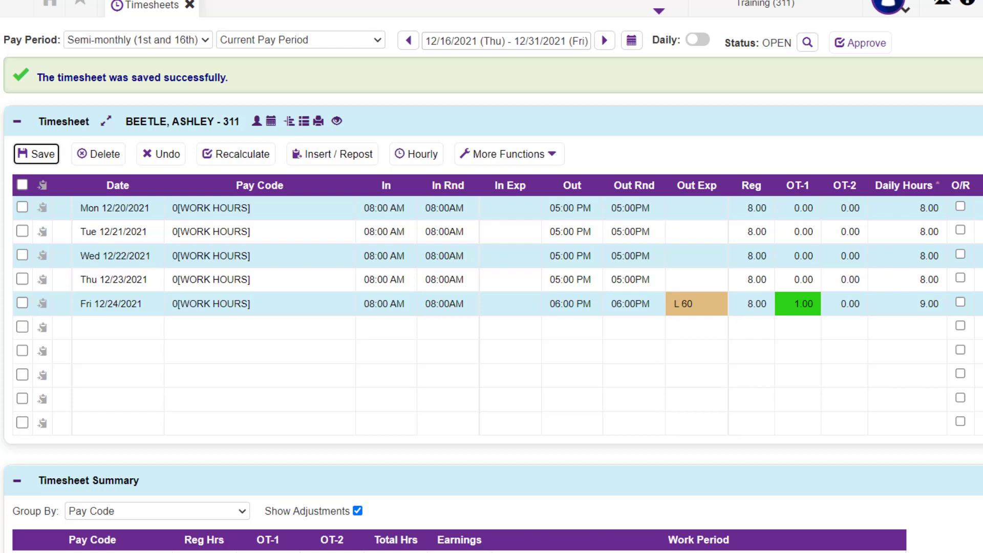
scroll(773, 540, "down", 3)
left_click(22, 185)
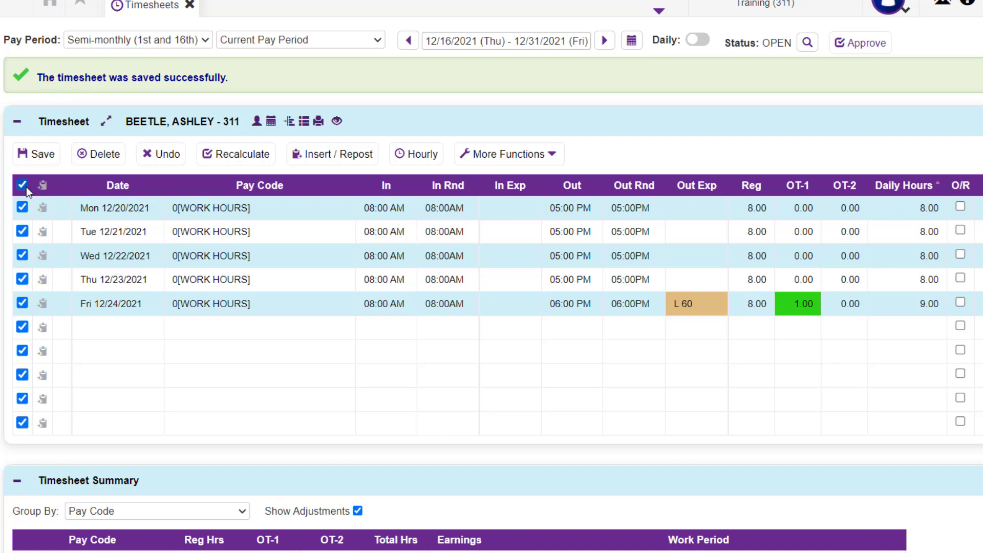
left_click(99, 153)
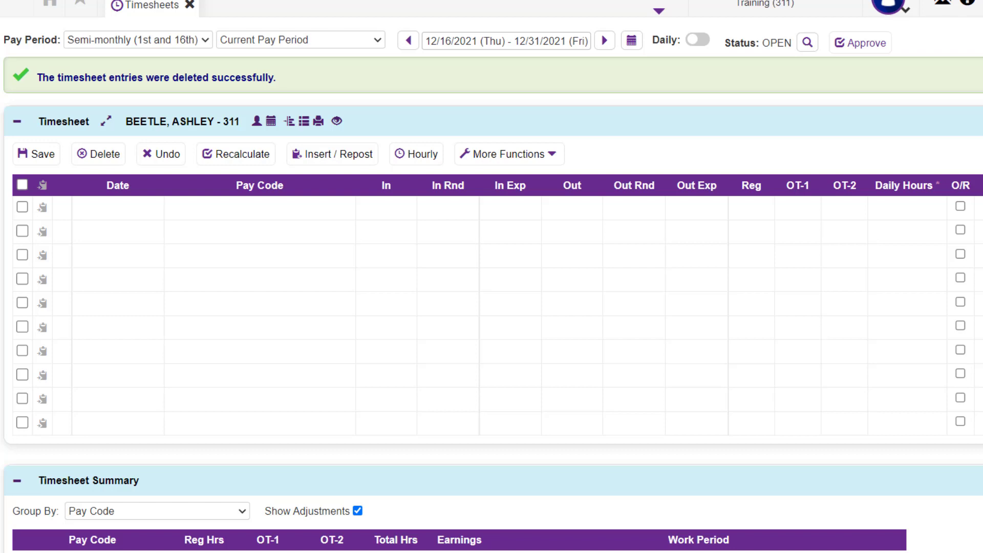
Open the employee's info record from the timesheet, examine the work groups and pay rules, and return to the timesheet
left_click(257, 125)
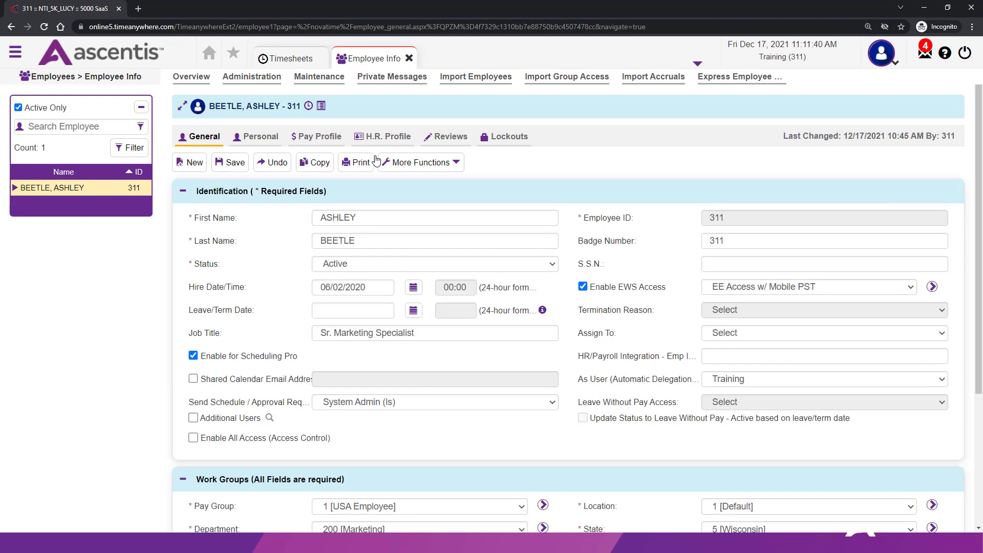
scroll(376, 161, "down", 4)
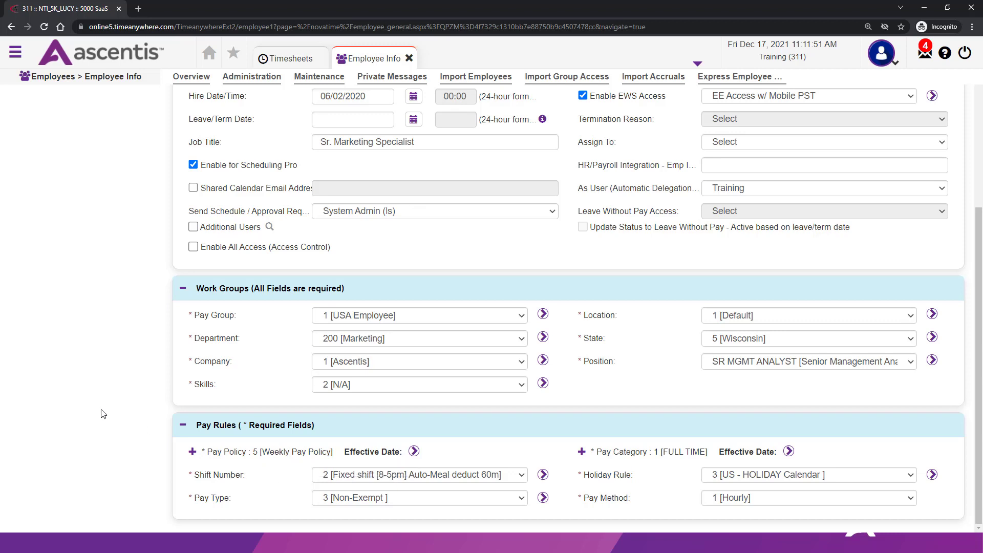
scroll(103, 405, "up", 4)
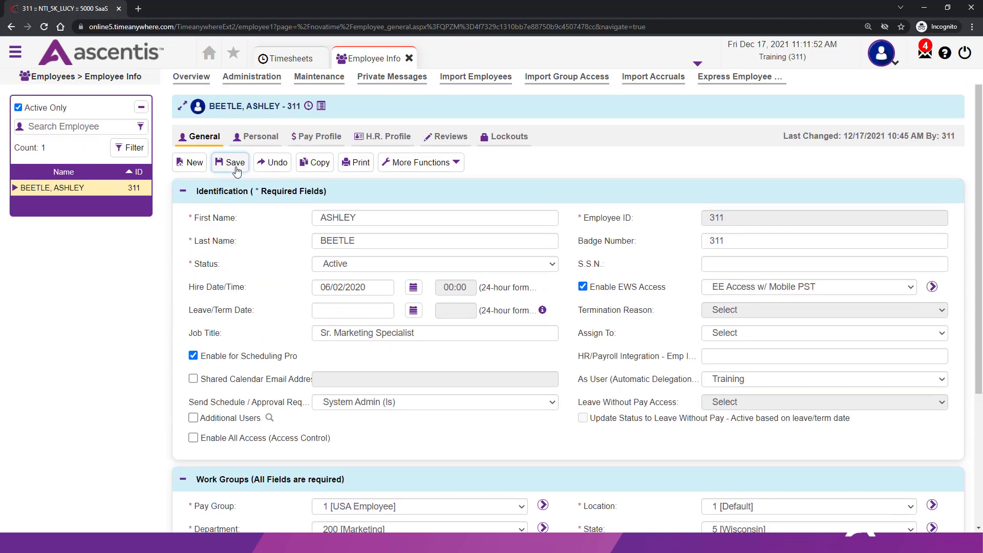
left_click(235, 163)
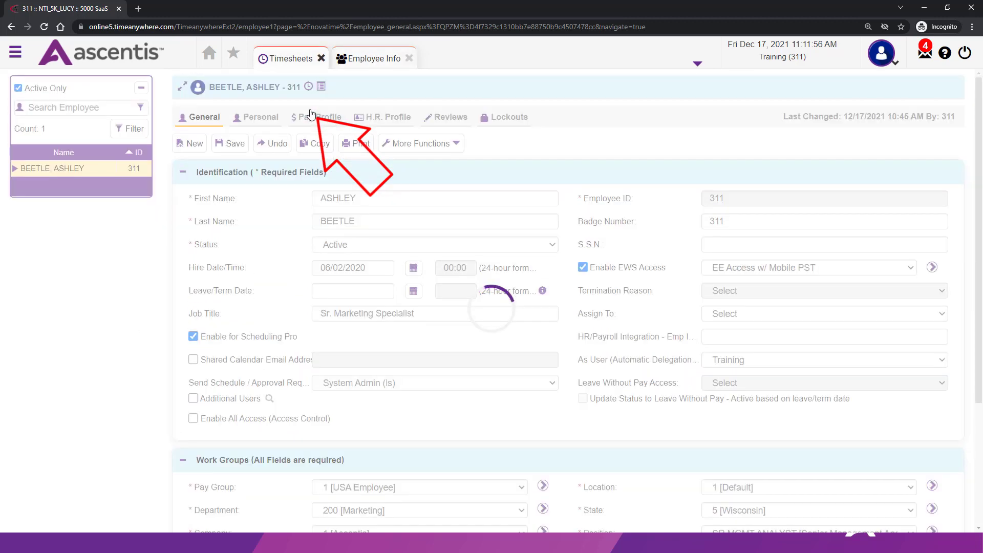
left_click(311, 115)
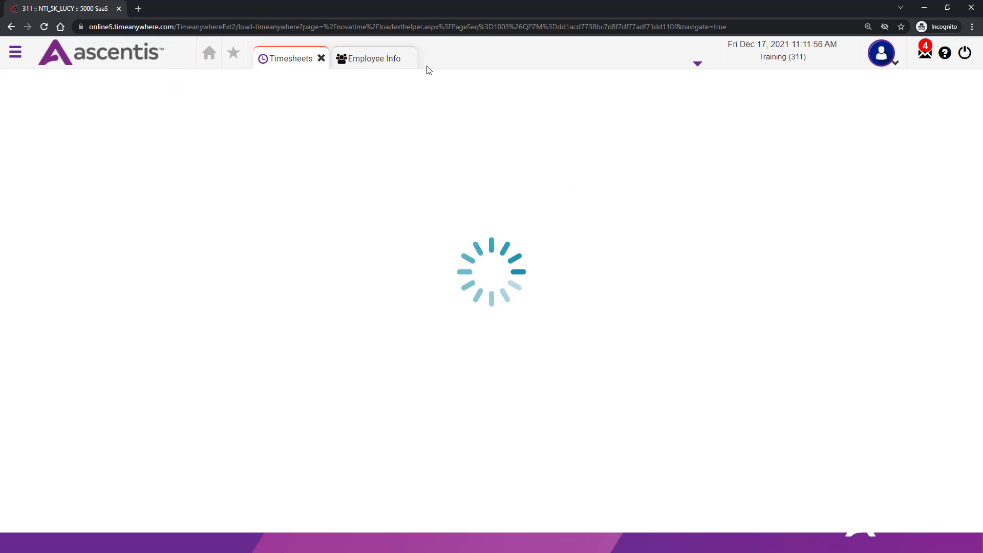